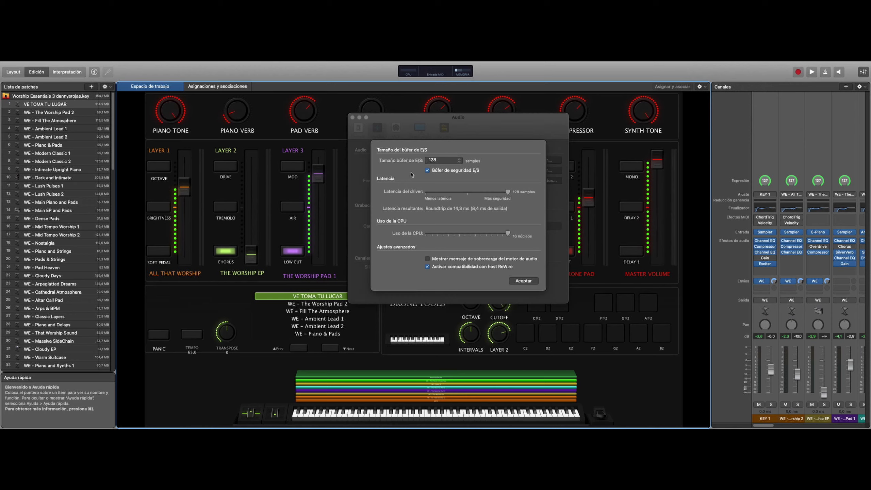
# Set the audio I/O buffer size to 64 samples, accept the aggregate-device notice and close the audio preferences.
pyautogui.click(442, 164)
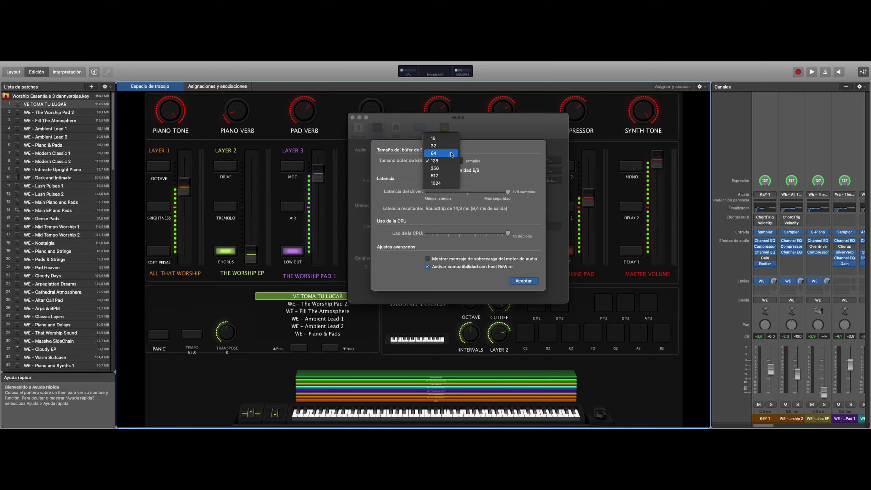
pyautogui.click(451, 153)
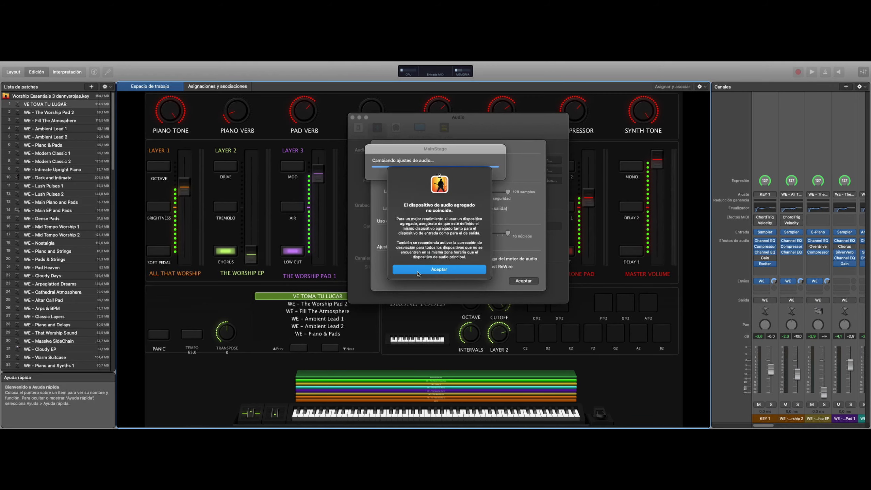
pyautogui.click(418, 272)
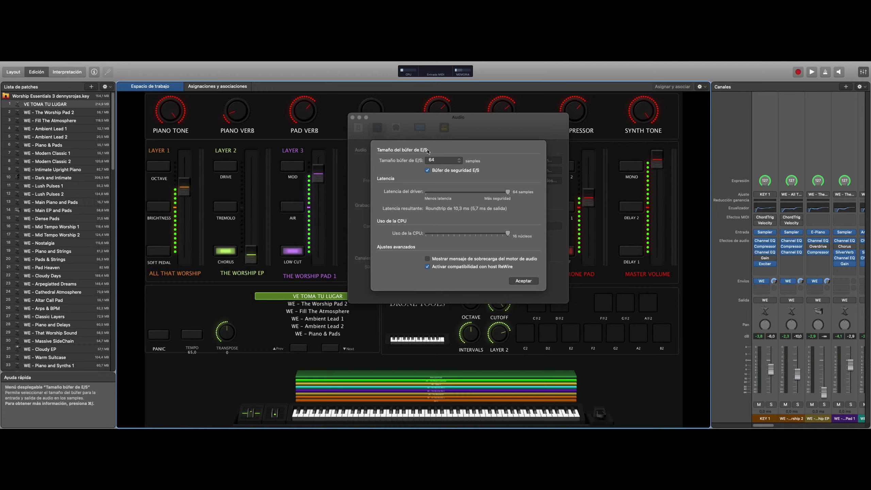
pyautogui.click(528, 282)
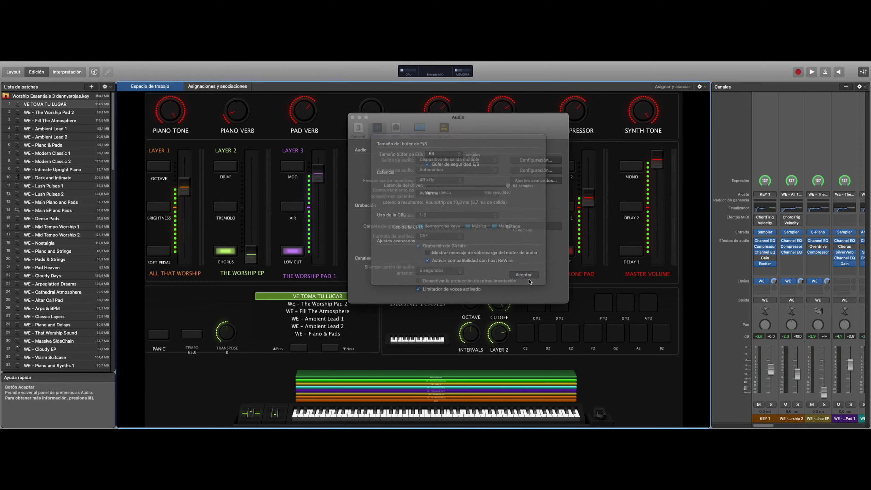
pyautogui.click(353, 118)
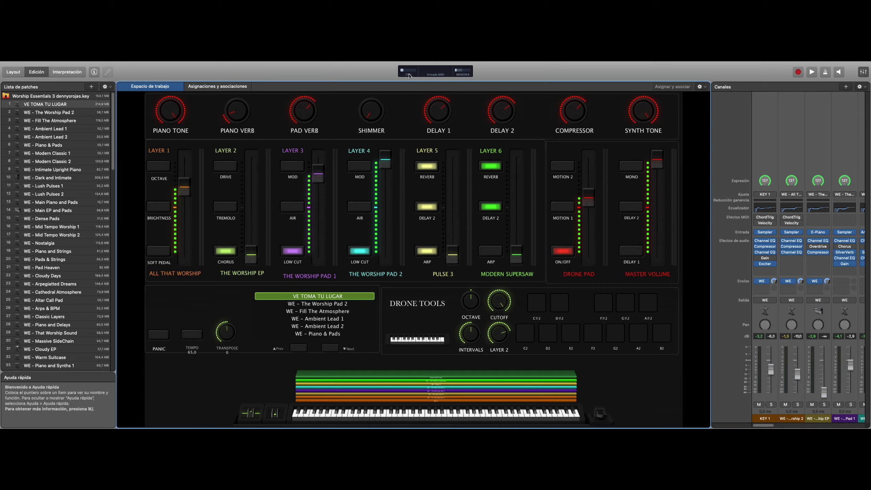
# Check the CPU meter, select the Hosanna MB set in the patch list and widen the channel strips area.
pyautogui.moveTo(410, 75)
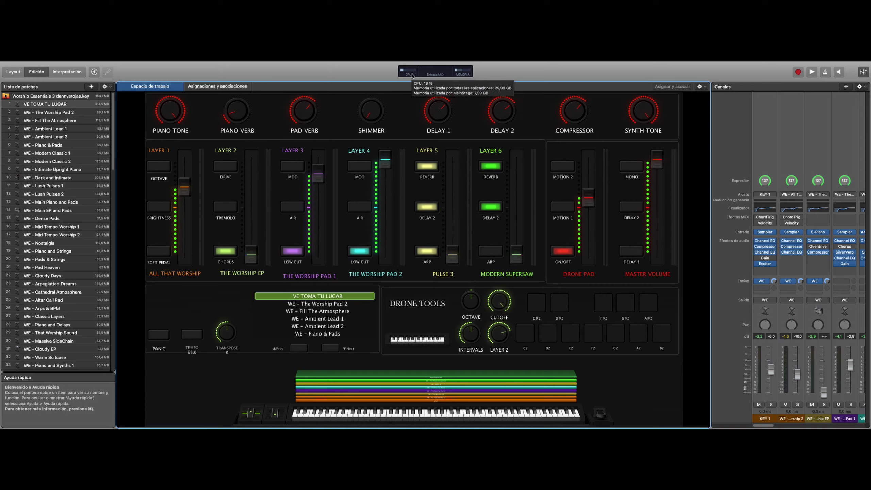
pyautogui.scroll(-20, 86, 212)
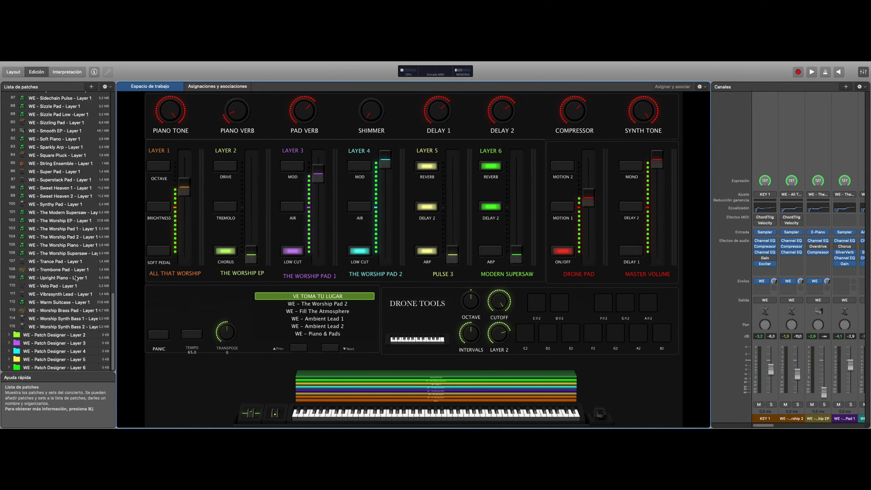
pyautogui.scroll(15, 78, 279)
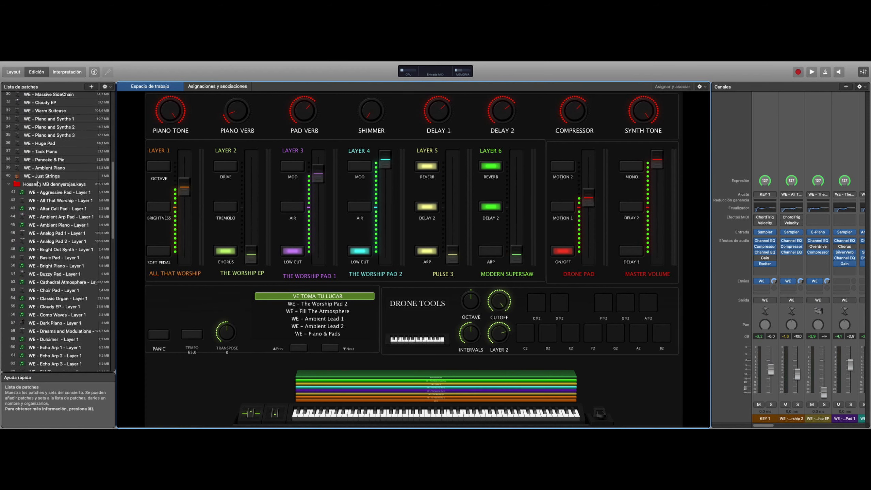
pyautogui.click(39, 184)
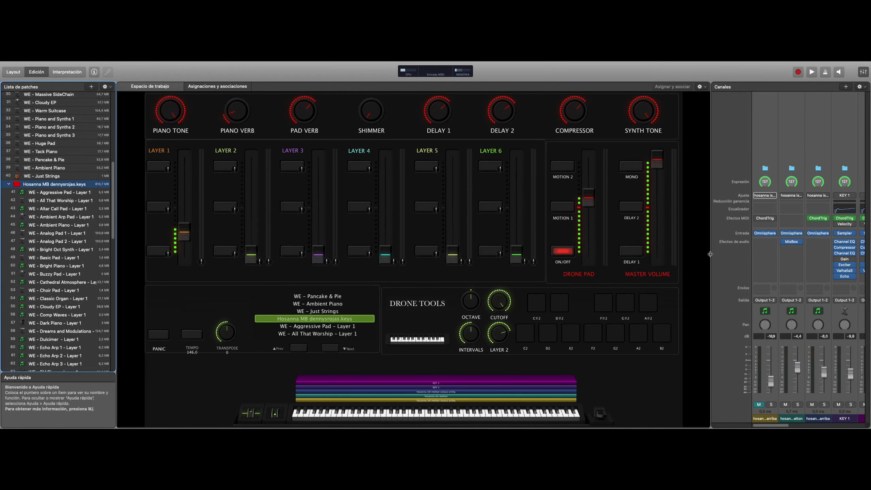
pyautogui.moveTo(711, 258); pyautogui.dragTo(531, 275)
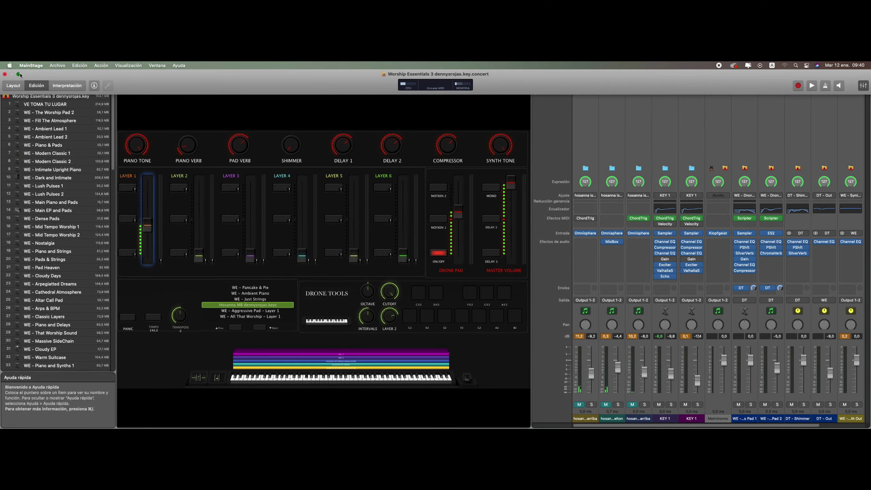
# Take MainStage out of full screen and minimize it, switch to Logic Pro and enlarge the tracks area above the mixer.
pyautogui.click(19, 74)
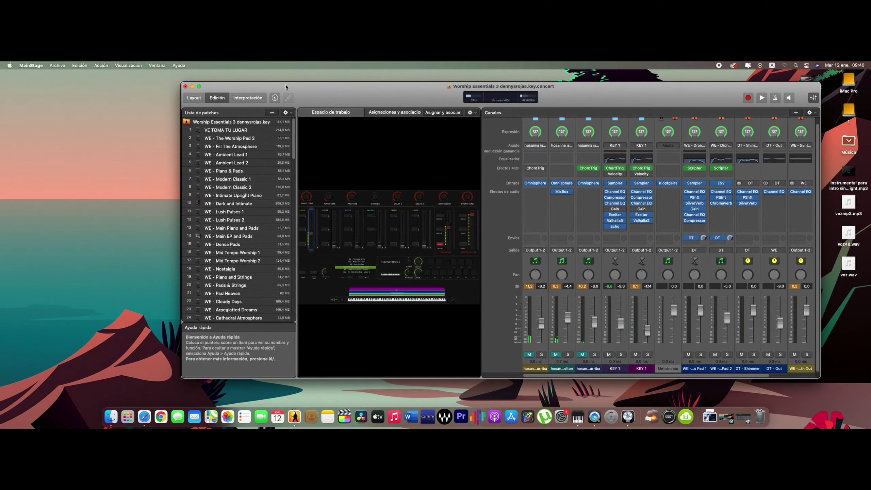
pyautogui.click(192, 87)
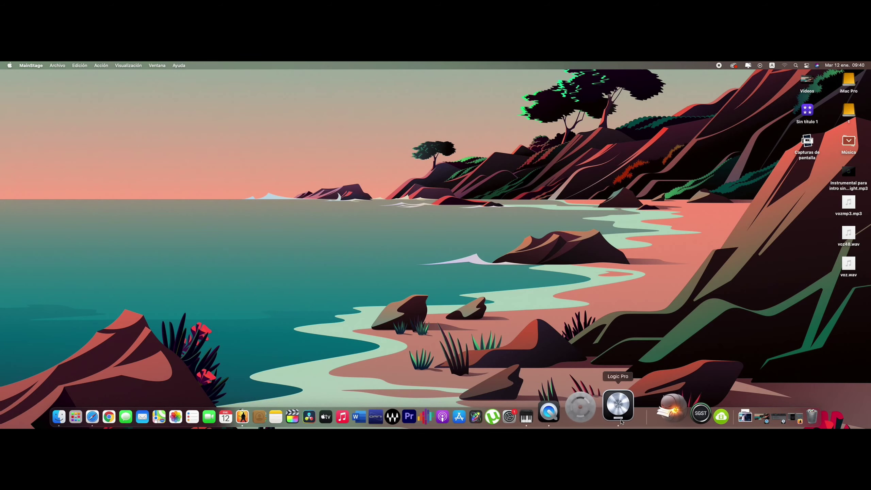
pyautogui.click(620, 419)
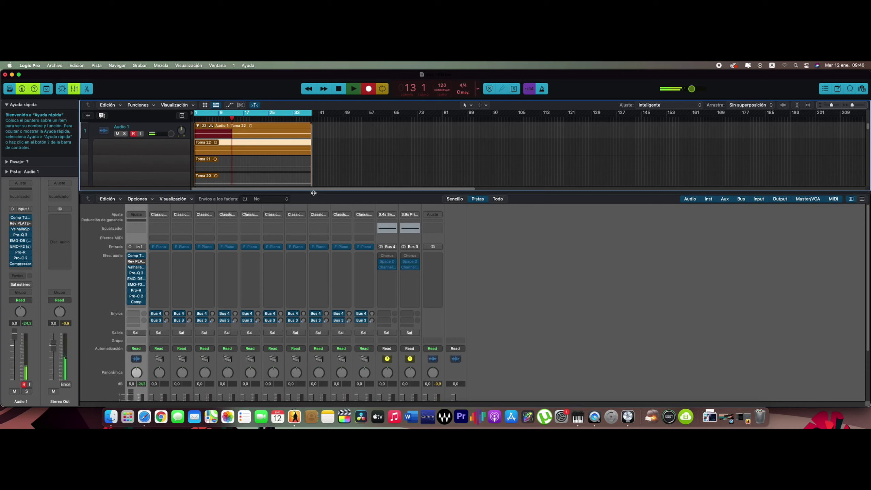
pyautogui.moveTo(314, 193); pyautogui.dragTo(313, 290)
pyautogui.scroll(6, 302, 343)
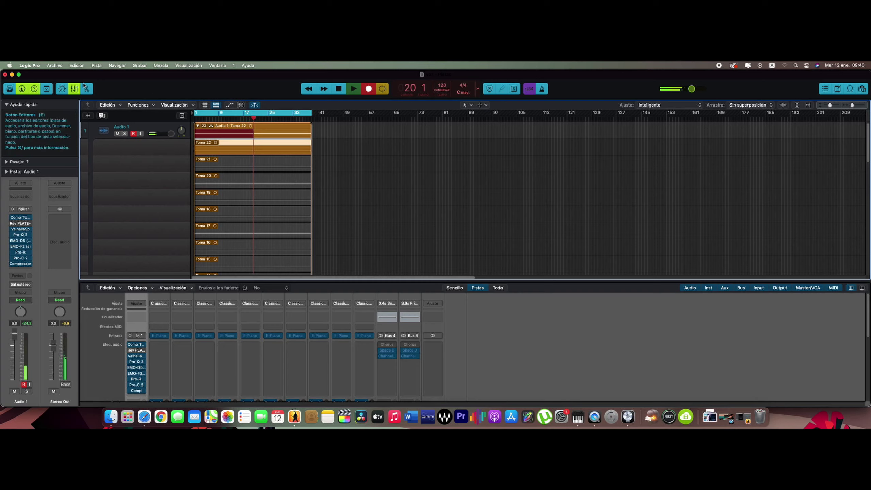
# Check Logic Pro's version information and browse the applications installed on the Mac.
pyautogui.click(36, 66)
pyautogui.click(37, 75)
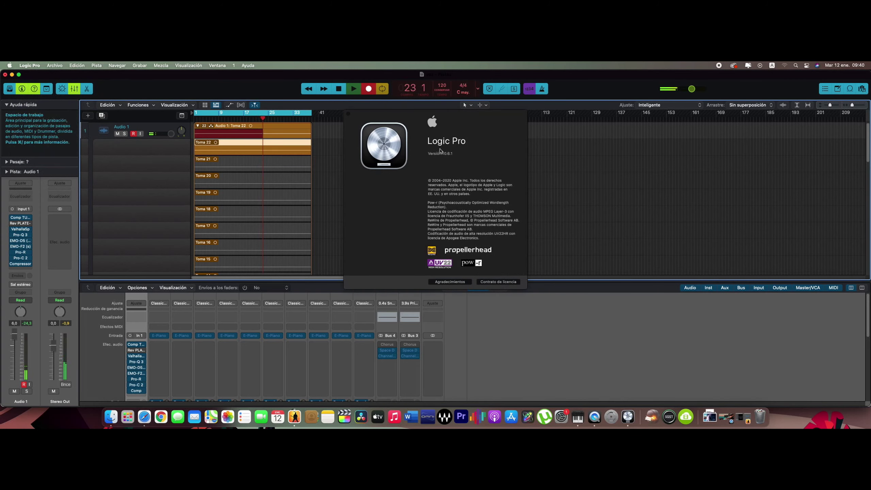
pyautogui.click(348, 115)
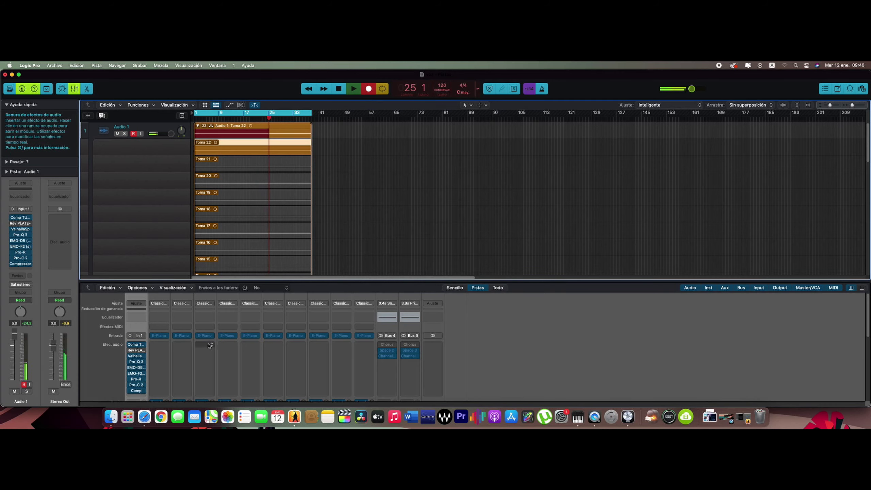
pyautogui.click(133, 417)
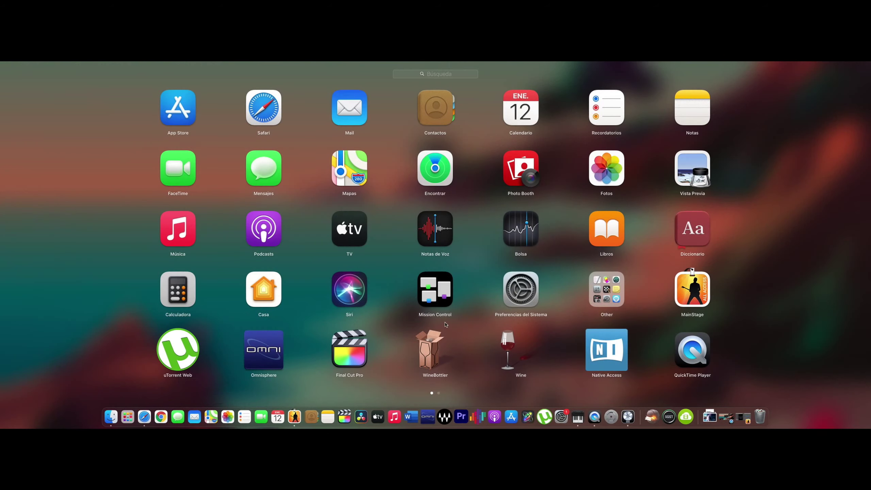
pyautogui.hscroll(3, 437, 319)
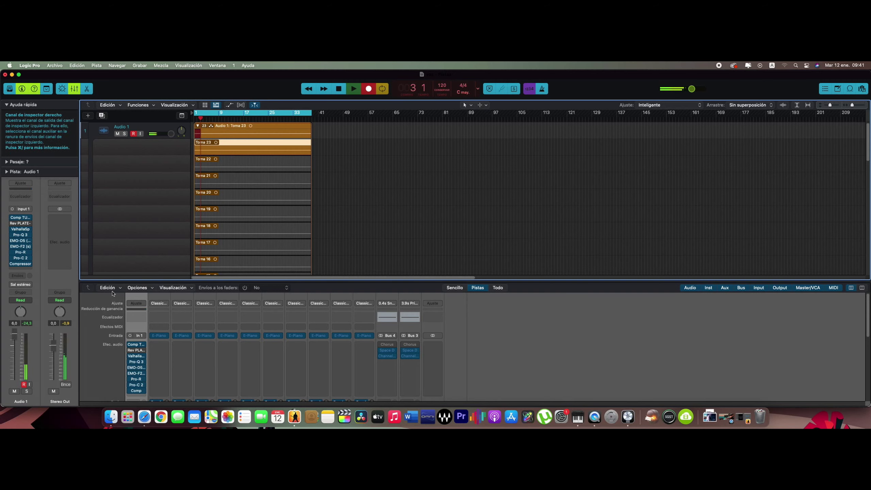
# Enlarge the Logic Pro mixer by shrinking the tracks area and look over the channel strips down to their faders.
pyautogui.moveTo(118, 283); pyautogui.dragTo(124, 227)
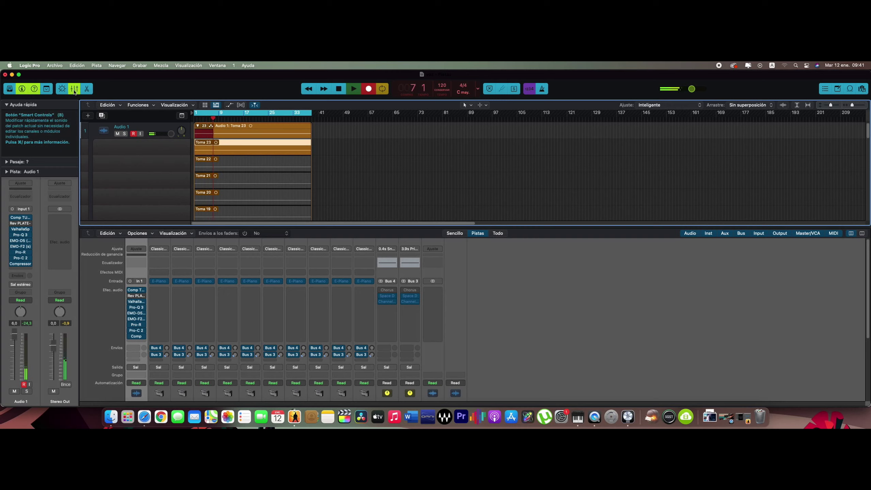
pyautogui.scroll(-1, 213, 337)
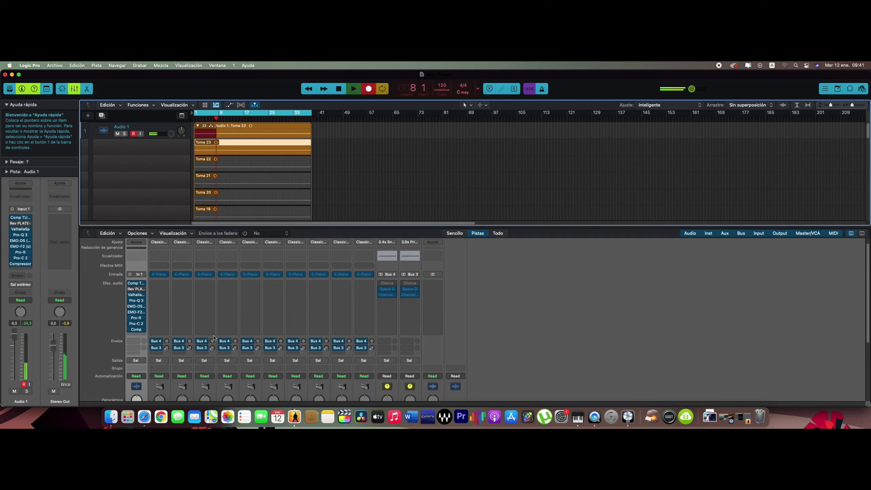
pyautogui.scroll(-8, 214, 337)
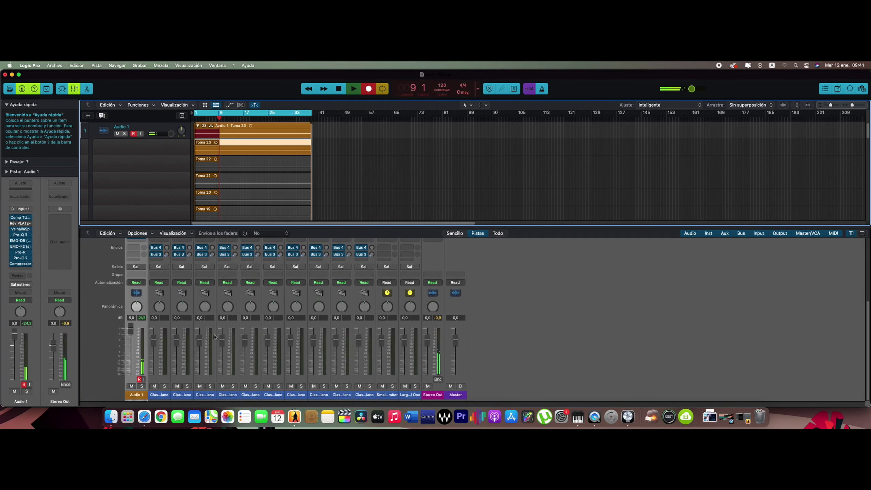
pyautogui.moveTo(257, 226); pyautogui.dragTo(257, 192)
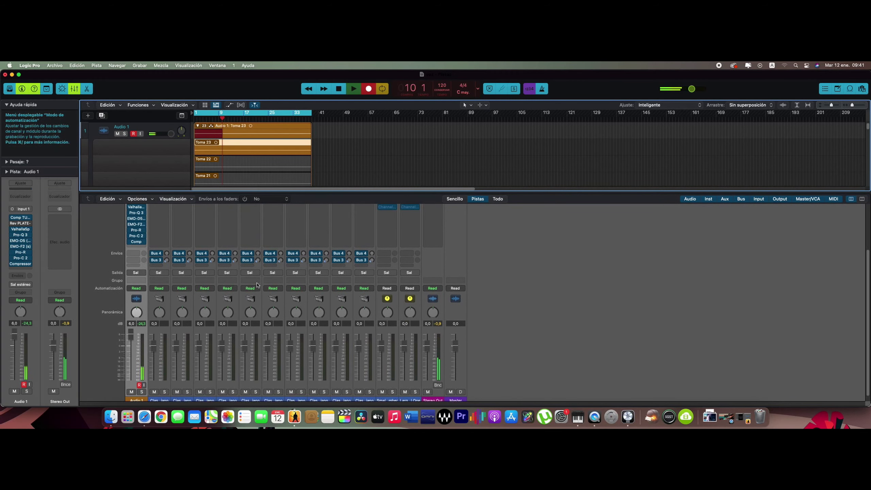
pyautogui.scroll(5, 258, 284)
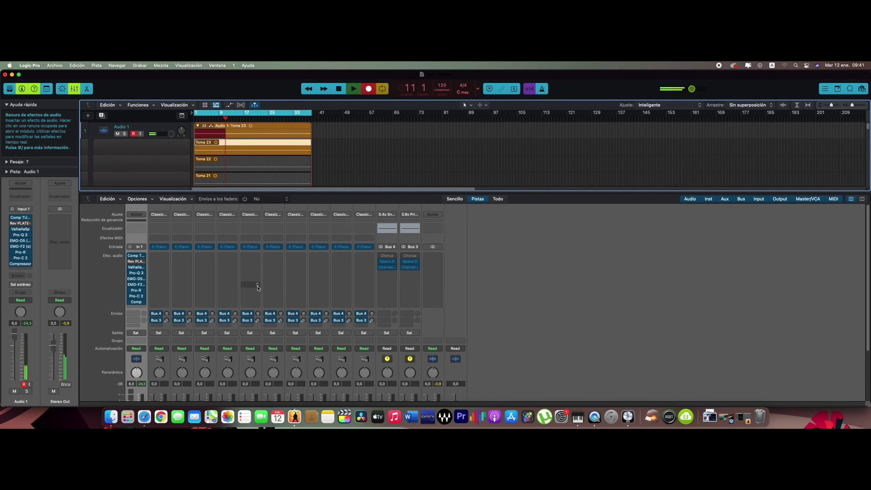
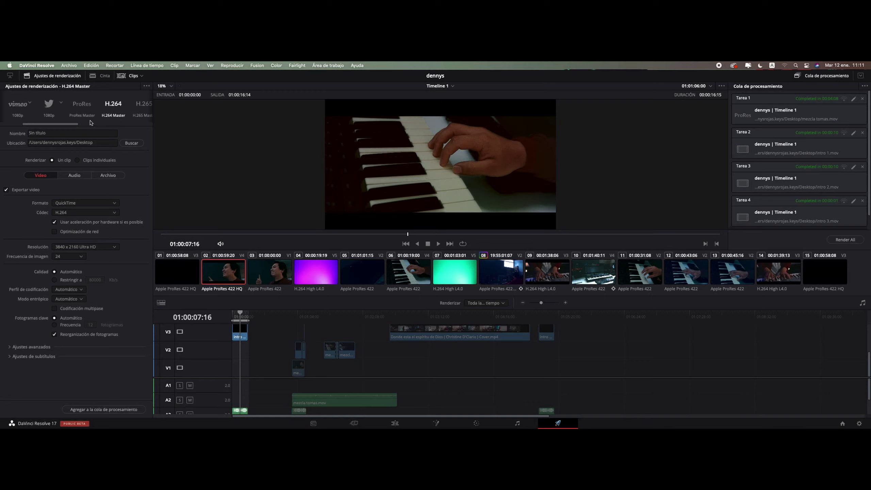
# In DaVinci Resolve, choose the ProRes Master render preset and play Timeline 1 from its beginning.
pyautogui.click(86, 105)
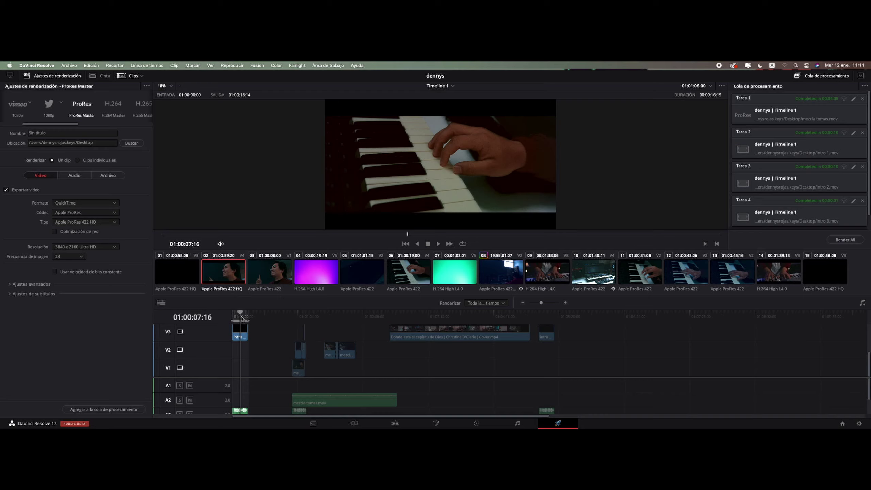
pyautogui.moveTo(241, 319); pyautogui.dragTo(233, 318)
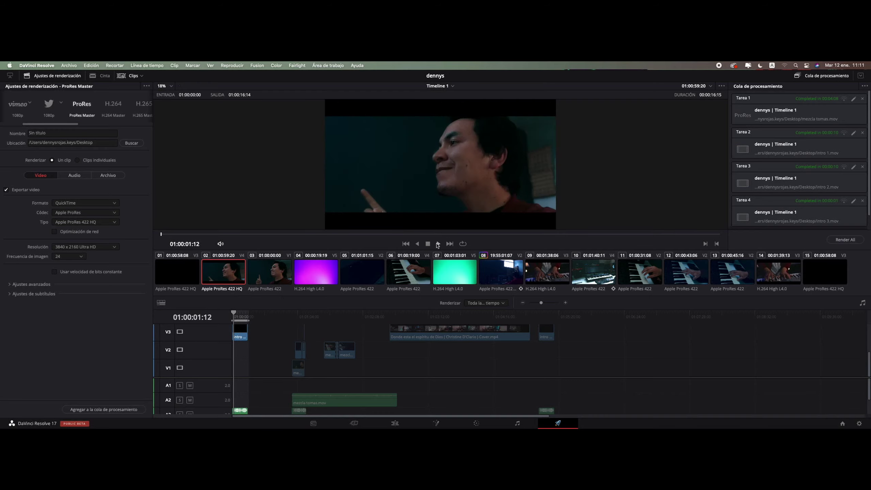
pyautogui.click(438, 244)
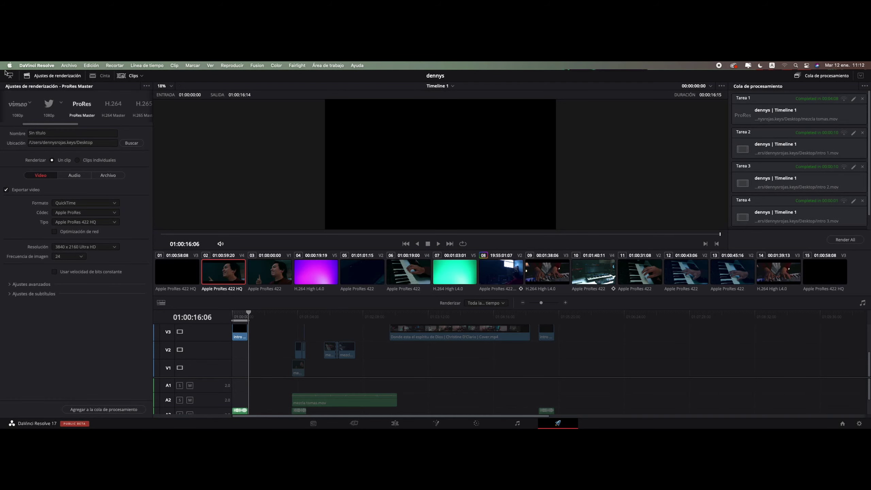
# Leave DaVinci Resolve, minimize the Logic Pro window and bring the MainStage concert back in full screen.
pyautogui.click(36, 65)
pyautogui.click(64, 150)
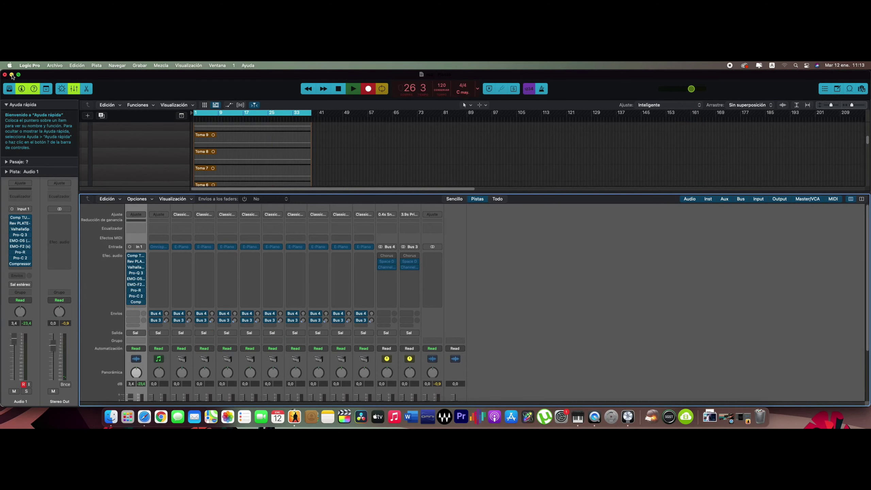
pyautogui.click(13, 75)
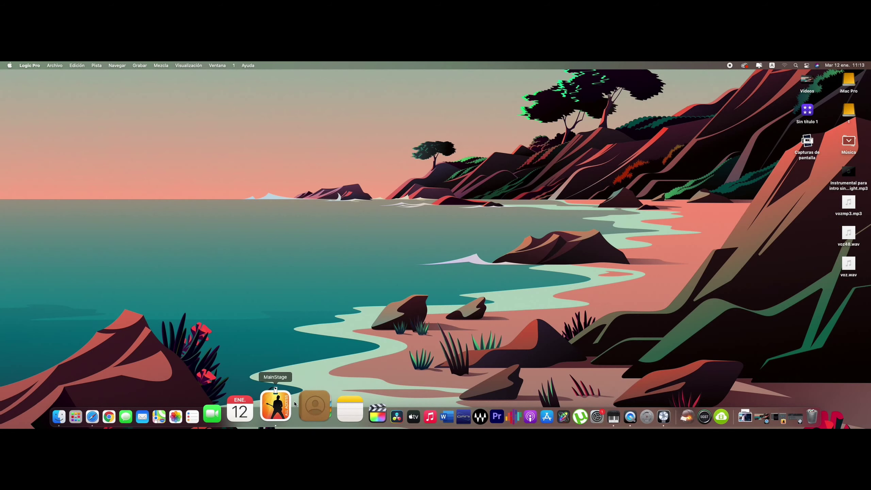
pyautogui.click(282, 413)
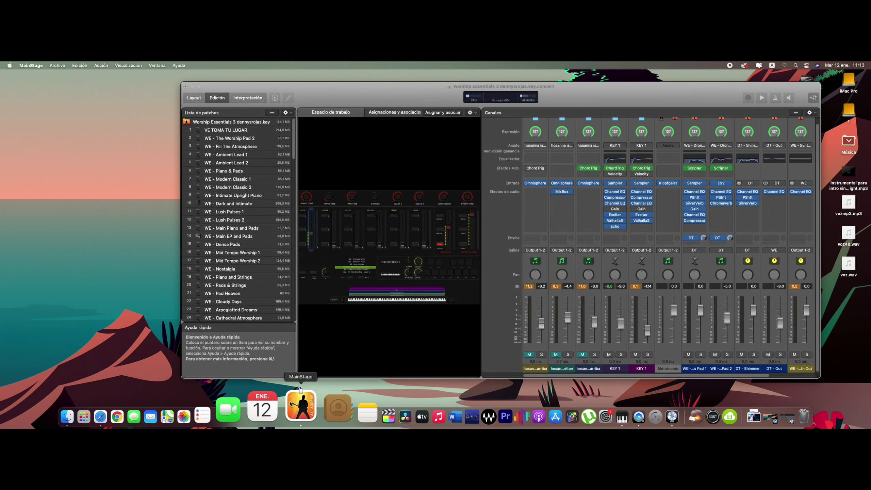
pyautogui.click(200, 86)
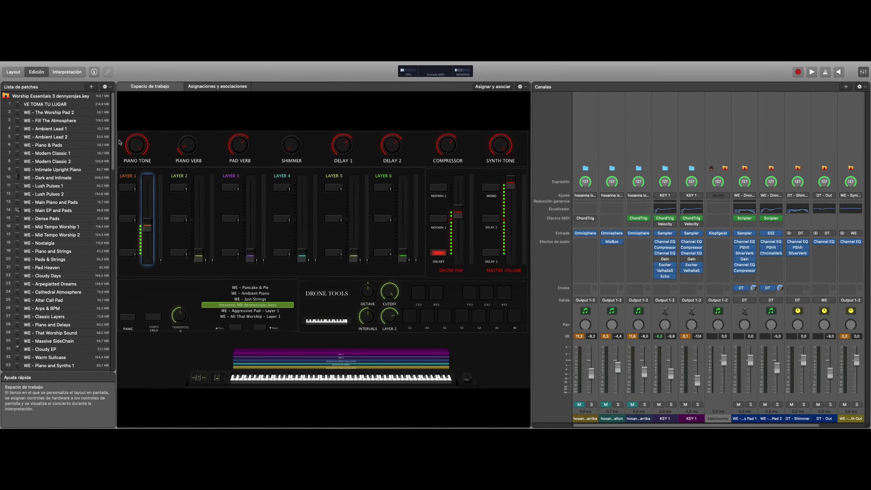
# Add one software instrument channel strip to the VE TOMA TU LUGAR patch.
pyautogui.scroll(-20, 110, 210)
pyautogui.scroll(20, 112, 209)
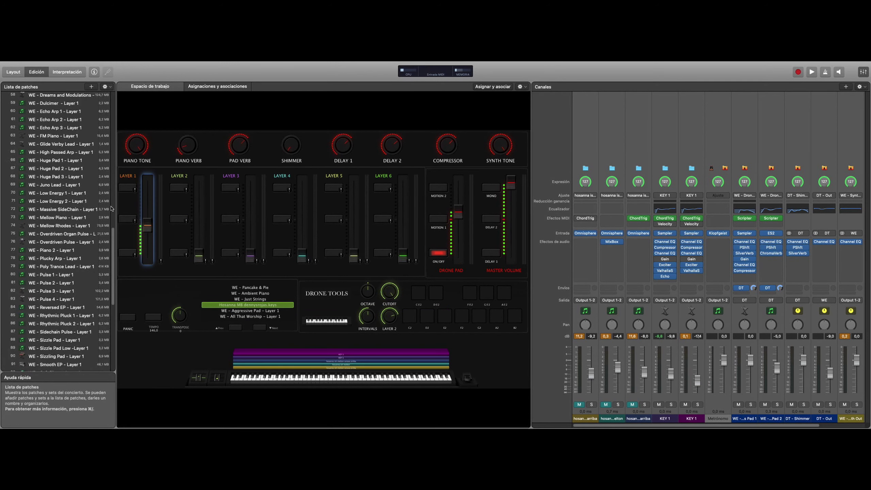
pyautogui.click(68, 105)
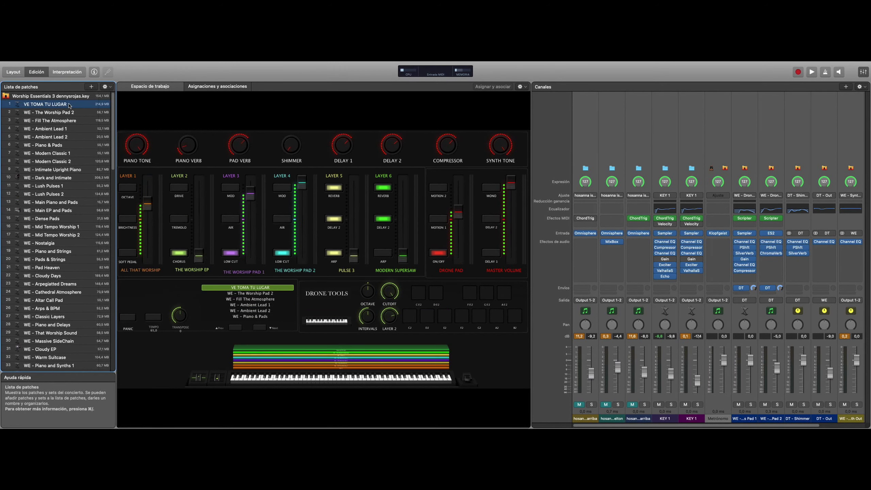
pyautogui.click(846, 86)
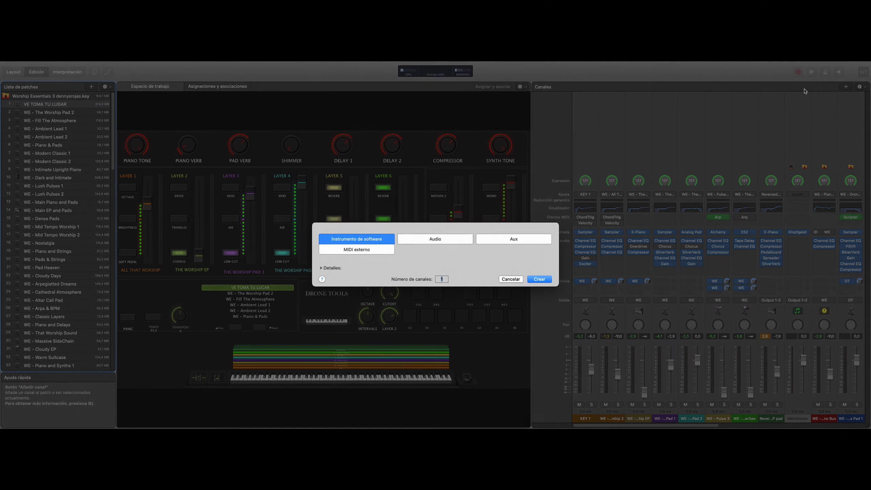
pyautogui.click(540, 280)
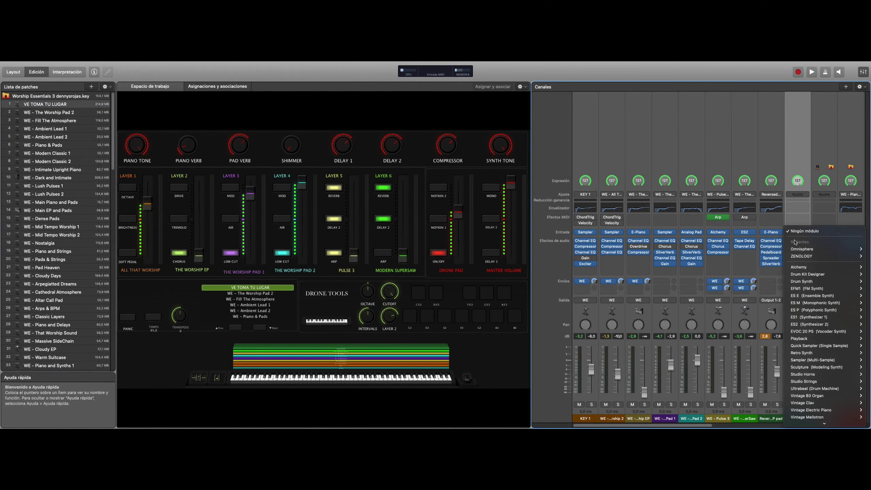
# Load a stereo Omnisphere on the new instrument channel strip, dismiss its splash screen and move the plug-in window clear of the mixer.
pyautogui.moveTo(815, 251)
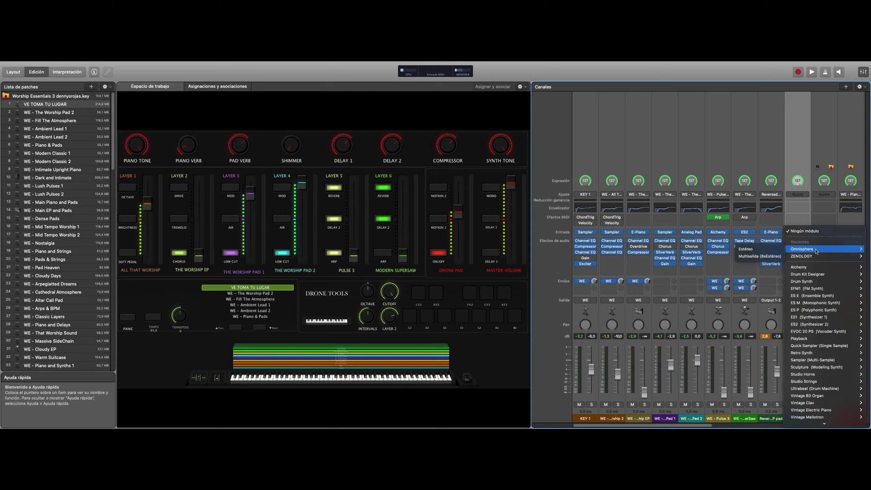
pyautogui.click(816, 251)
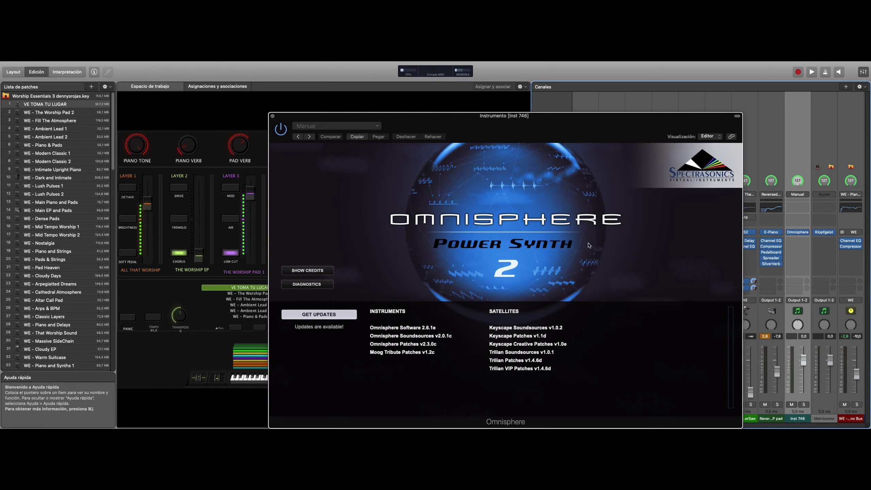
pyautogui.click(553, 208)
pyautogui.moveTo(546, 122); pyautogui.dragTo(369, 83)
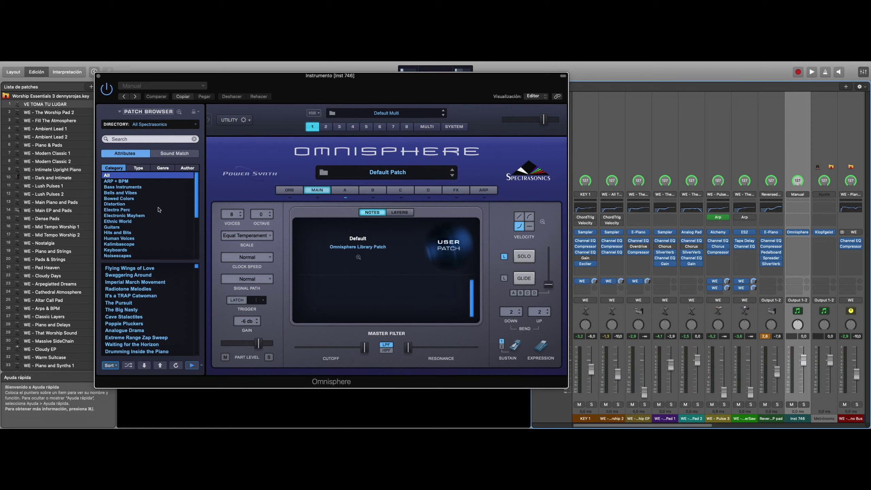
# Filter the Omnisphere patches by the Retro Land category and load Baby Bouncing Chips, followed by Decimated Memories.
pyautogui.click(199, 203)
pyautogui.moveTo(199, 202); pyautogui.dragTo(198, 245)
pyautogui.scroll(-1, 140, 235)
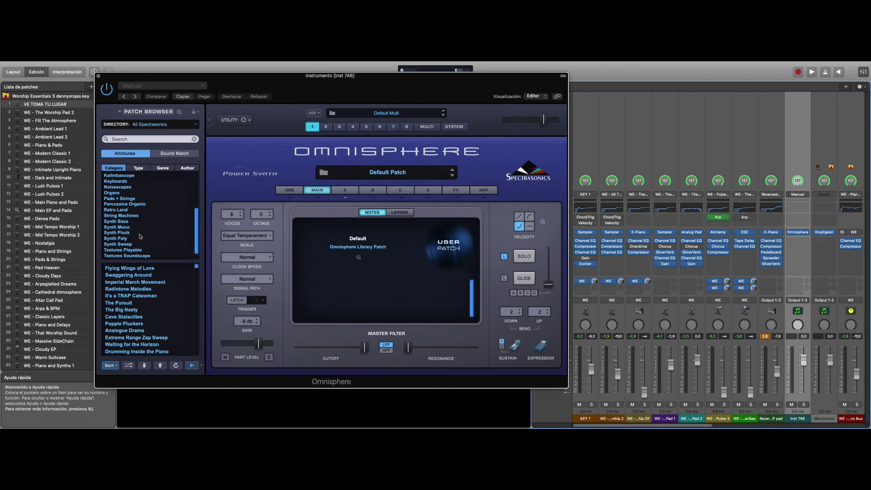
pyautogui.scroll(3, 139, 236)
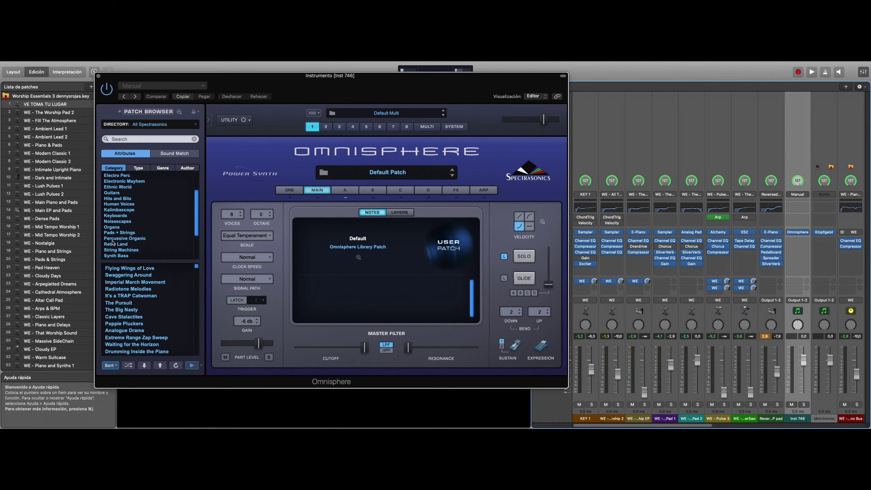
pyautogui.click(114, 243)
pyautogui.click(124, 282)
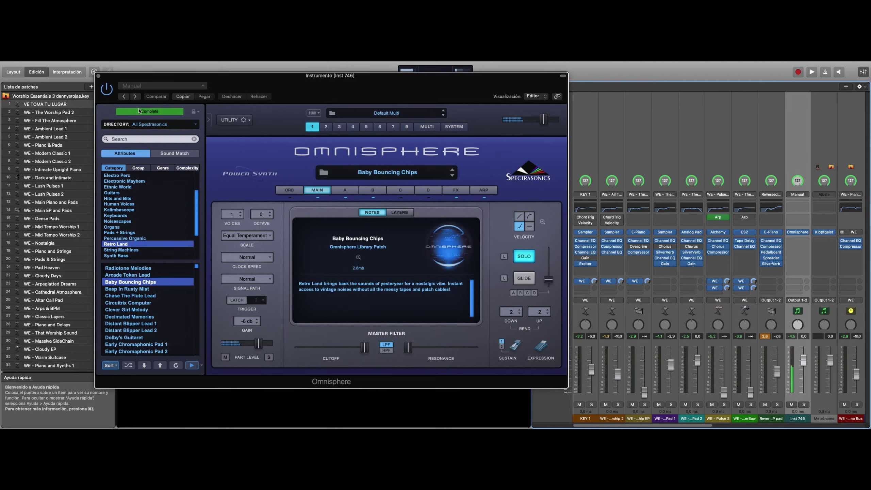
pyautogui.click(148, 316)
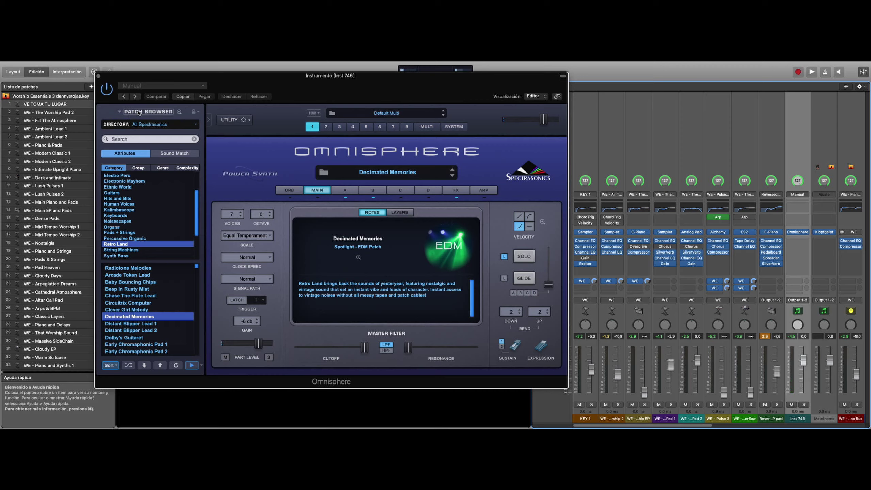
# Switch the patch directory to Keyscape Library, load LA Custom C7 Grand Piano and solo the Omnisphere channel strip.
pyautogui.click(142, 124)
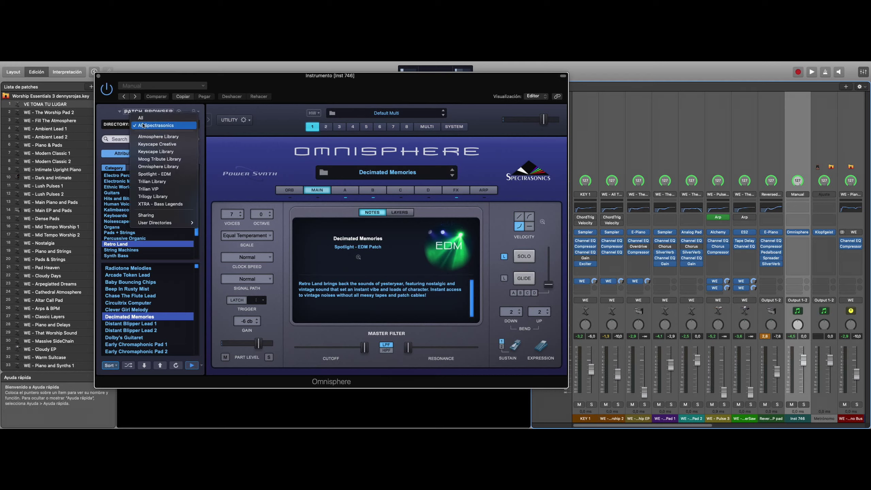
pyautogui.click(166, 152)
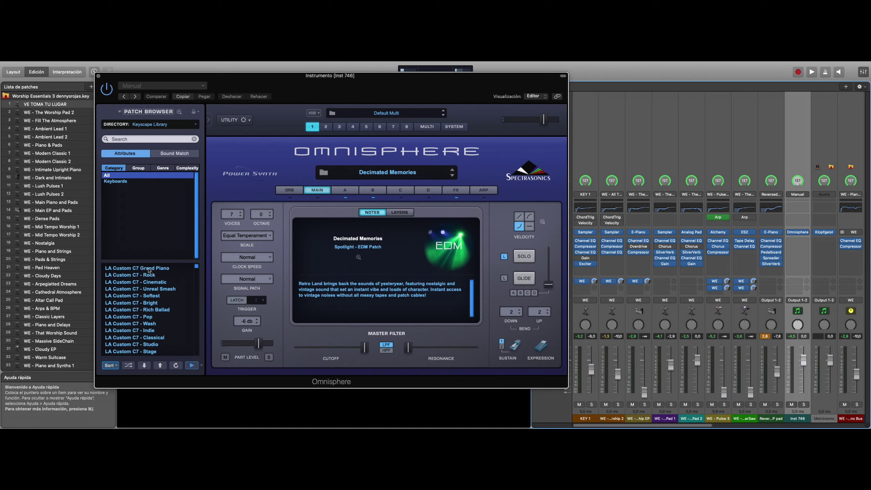
pyautogui.click(149, 270)
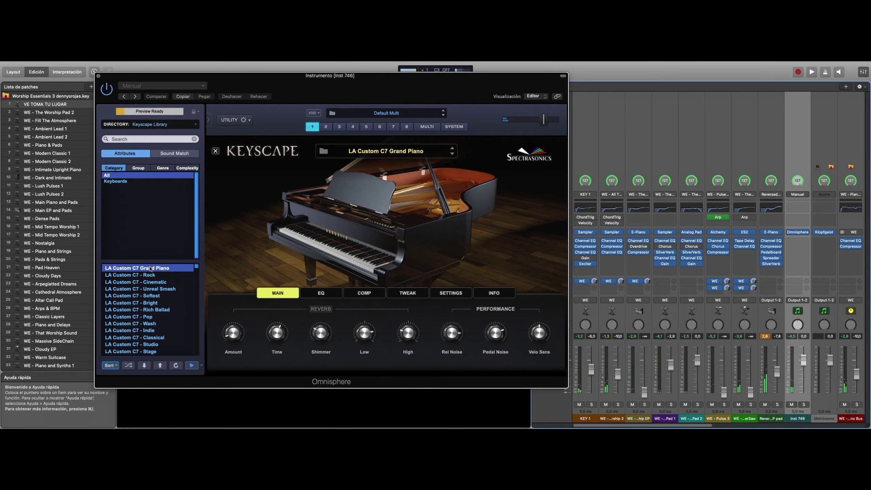
pyautogui.click(803, 406)
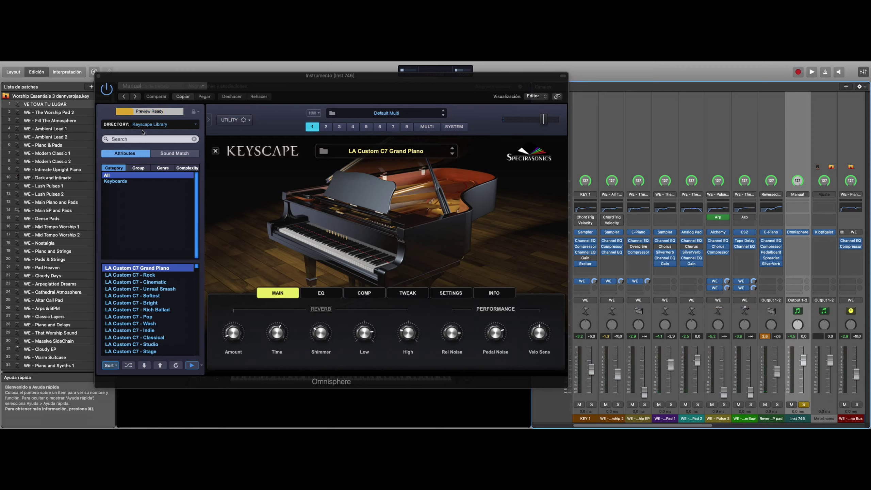
# Audition the LA Custom C7 - Cinematic patch and replace it with LA Custom C7 - Studio.
pyautogui.click(143, 282)
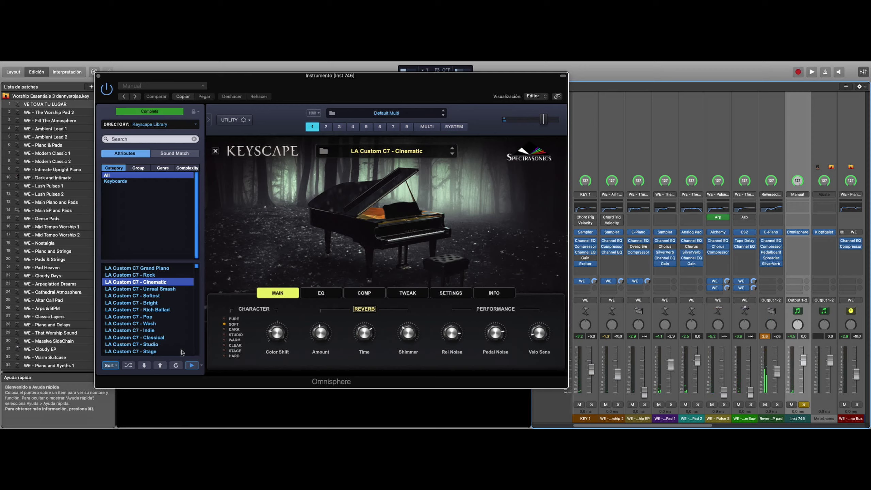
pyautogui.scroll(-1, 151, 315)
pyautogui.click(147, 325)
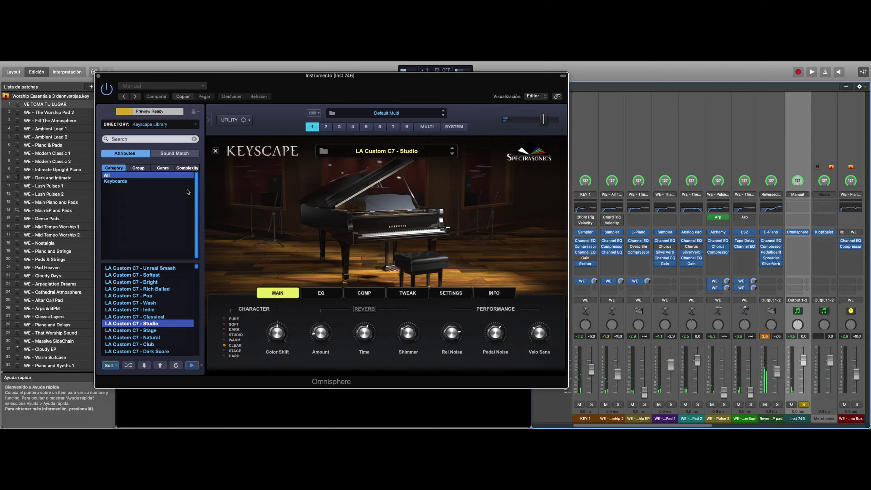
pyautogui.scroll(-2, 124, 319)
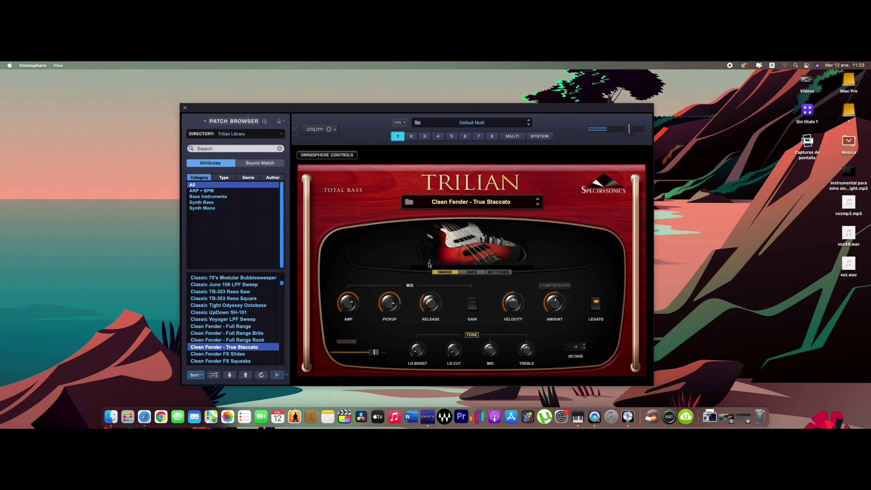
# In standalone Omnisphere, load the Clicky Deep Minimoog patch from the Trilian Library and close the window.
pyautogui.scroll(-5, 235, 324)
pyautogui.click(236, 325)
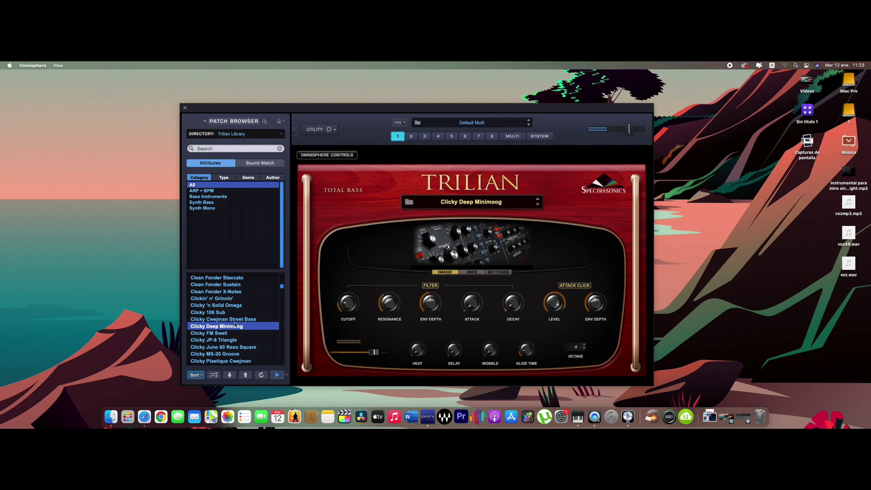
pyautogui.click(188, 108)
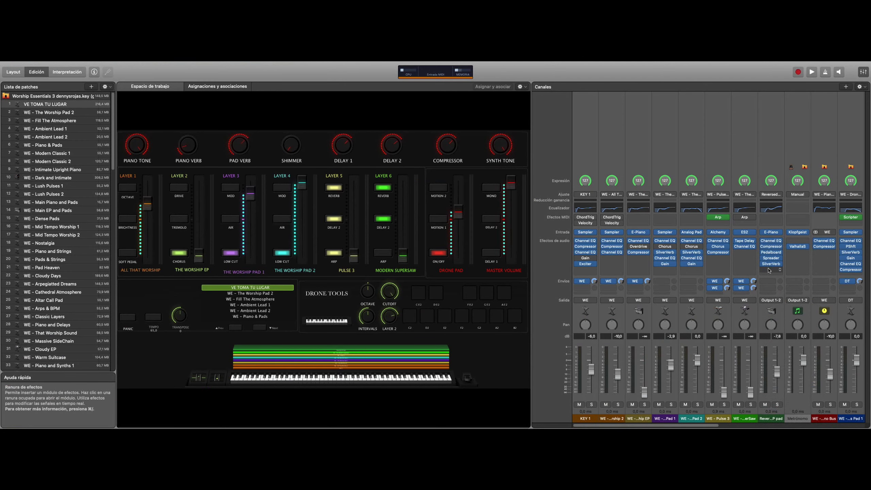
# Insert Native Instruments' Replika XT in stereo after SilverVerb on the Reversed EP pad channel strip and solo that strip.
pyautogui.click(770, 270)
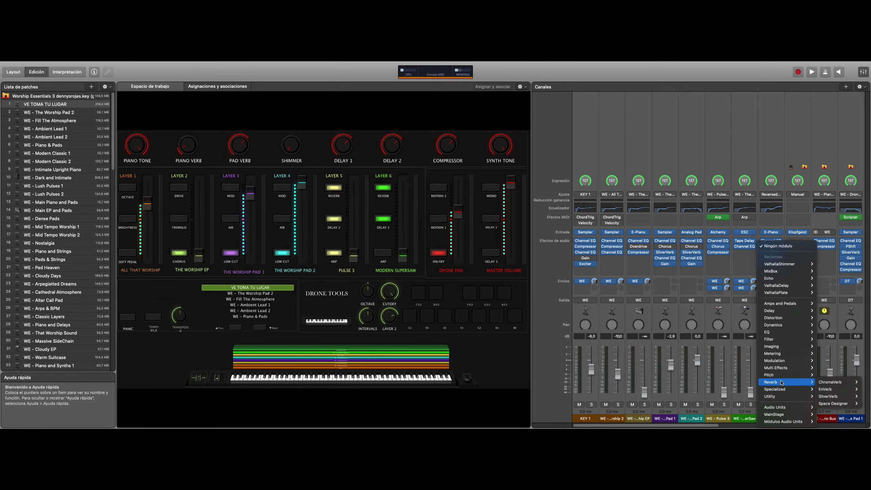
pyautogui.moveTo(780, 415)
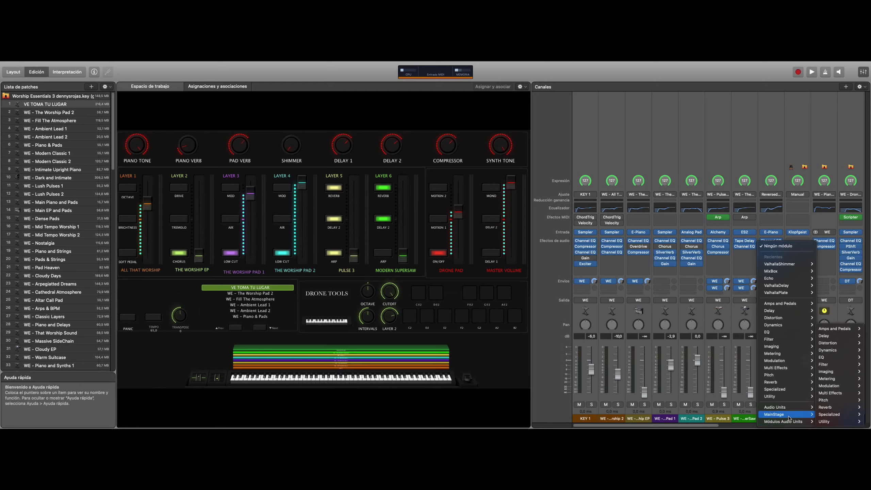
pyautogui.moveTo(831, 416)
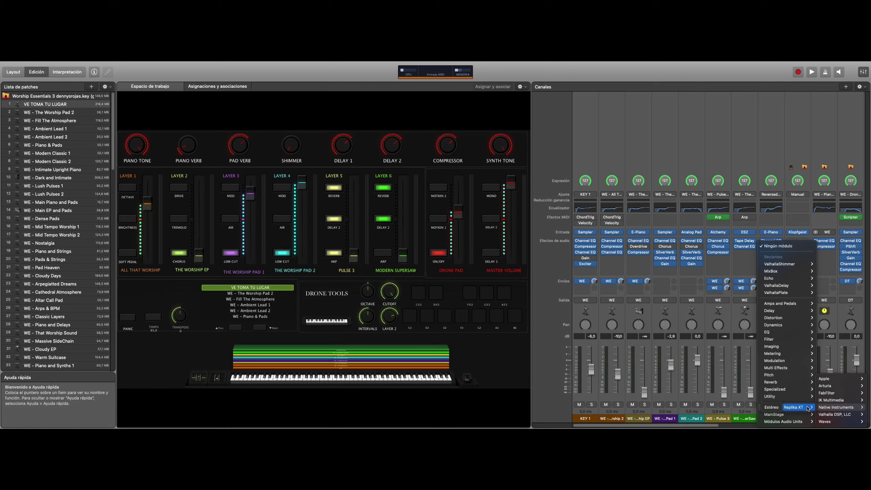
pyautogui.click(808, 408)
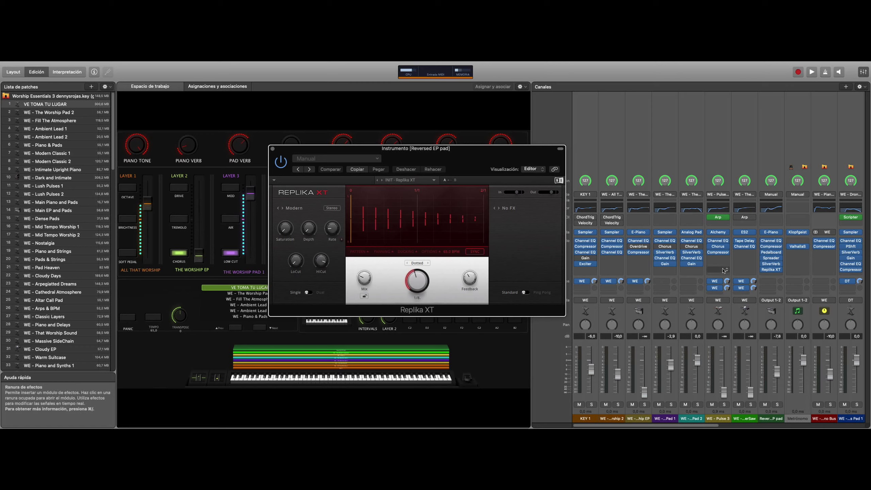
pyautogui.click(778, 404)
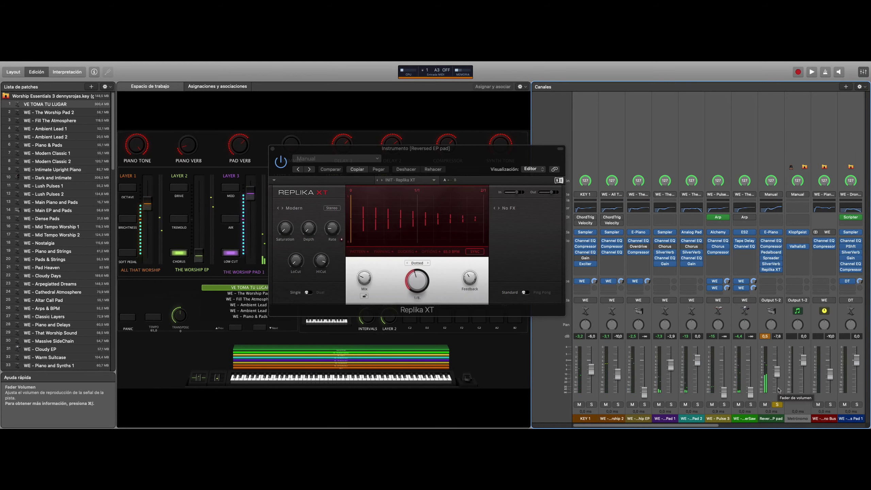
# Load the Odd Eight preset from Replika XT's Rhythmic category.
pyautogui.click(434, 180)
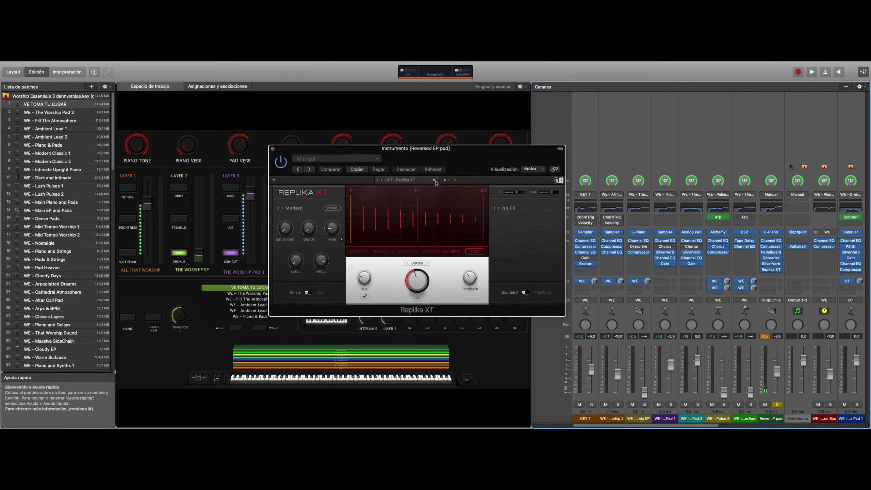
pyautogui.moveTo(428, 187)
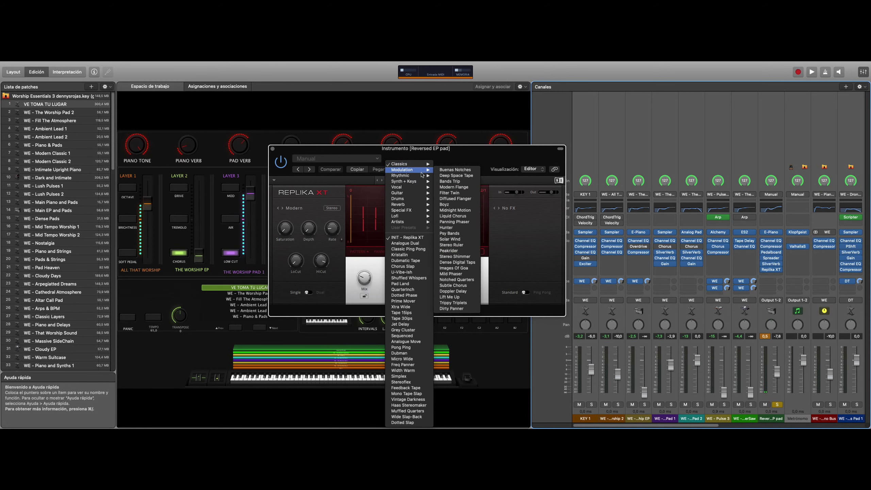
pyautogui.click(449, 176)
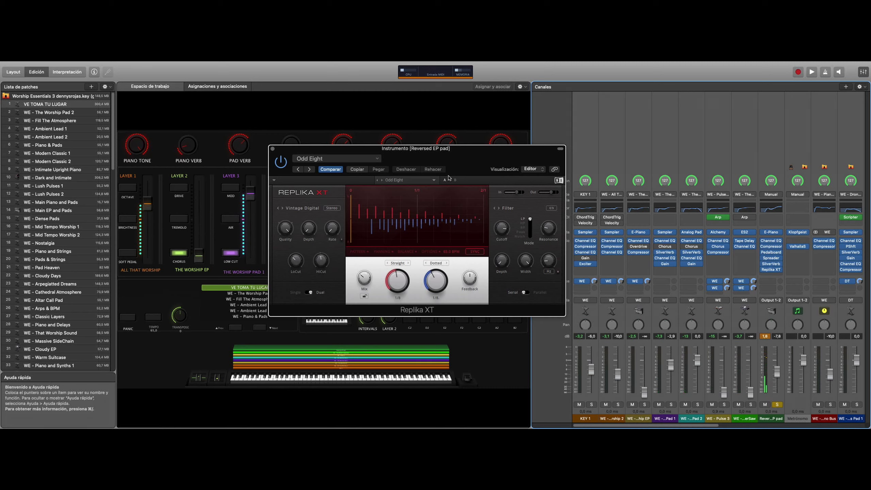
# Switch off Replika XT's tempo sync to unlock its own BPM value.
pyautogui.click(448, 252)
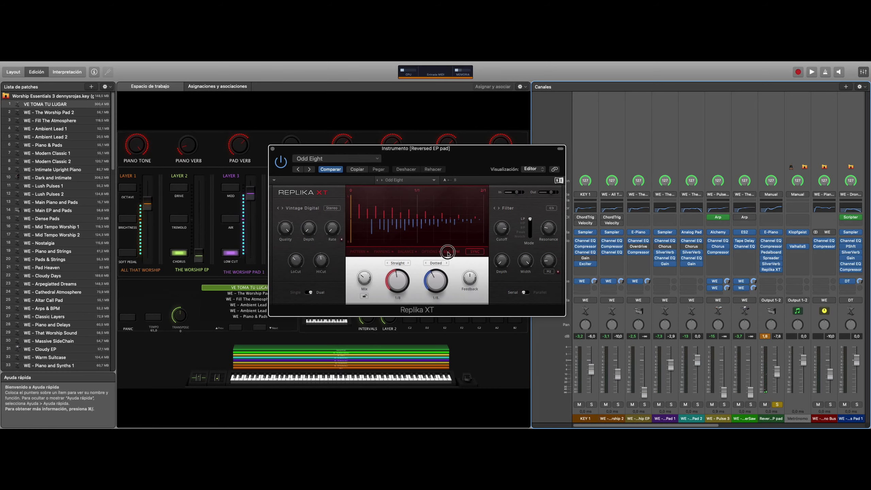
pyautogui.click(470, 252)
pyautogui.click(447, 254)
pyautogui.click(447, 253)
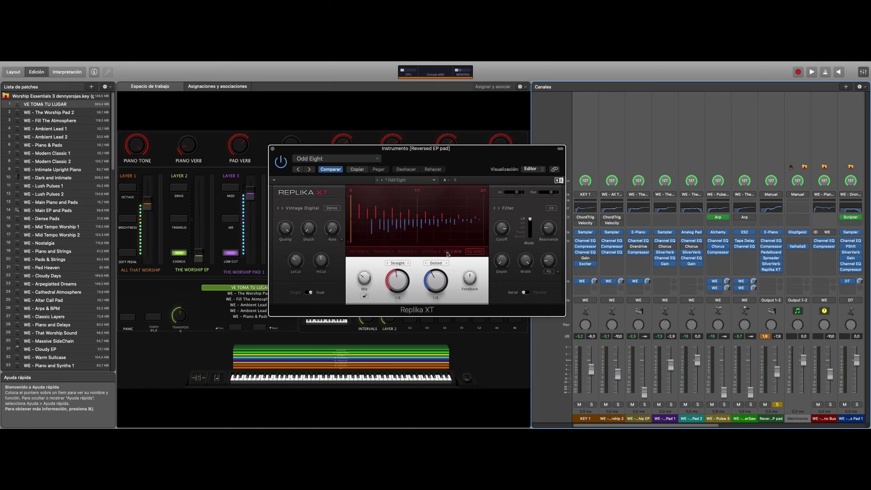
pyautogui.click(476, 252)
pyautogui.click(477, 252)
pyautogui.click(447, 254)
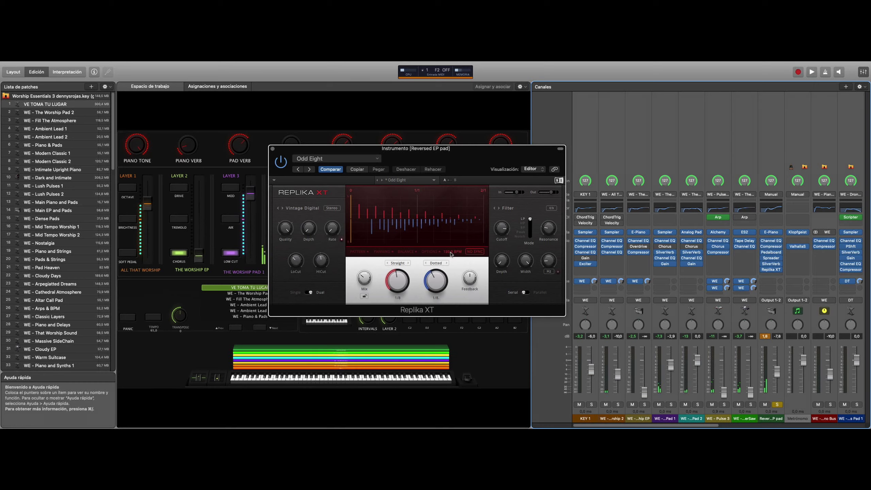
# Adjust Replika XT's BPM value manually, toggling its tempo sync on and off again in between.
pyautogui.scroll(7, 450, 256)
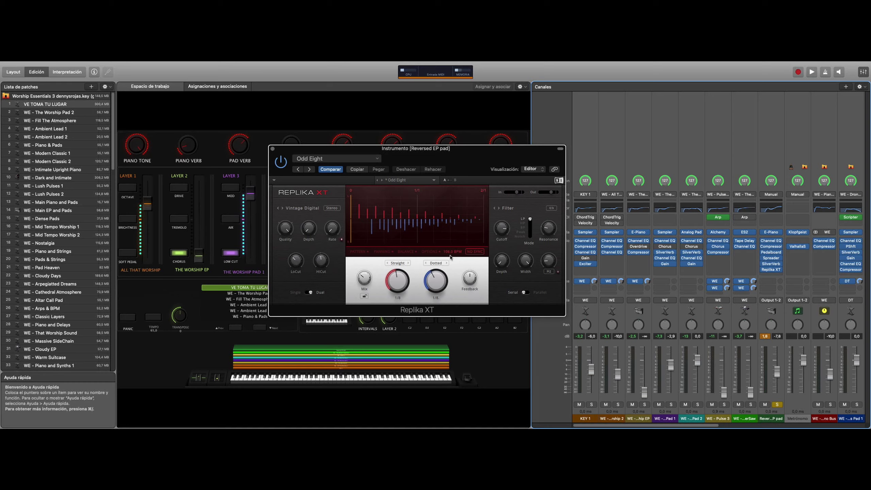
pyautogui.moveTo(450, 256); pyautogui.dragTo(450, 255)
pyautogui.moveTo(449, 256); pyautogui.dragTo(450, 254)
pyautogui.moveTo(450, 255); pyautogui.dragTo(451, 254)
pyautogui.click(474, 253)
pyautogui.click(477, 252)
pyautogui.moveTo(449, 256); pyautogui.dragTo(450, 256)
pyautogui.moveTo(449, 254); pyautogui.dragTo(449, 251)
# Load the Parallel Beat preset from Replika XT's Rhythmic category.
pyautogui.click(434, 180)
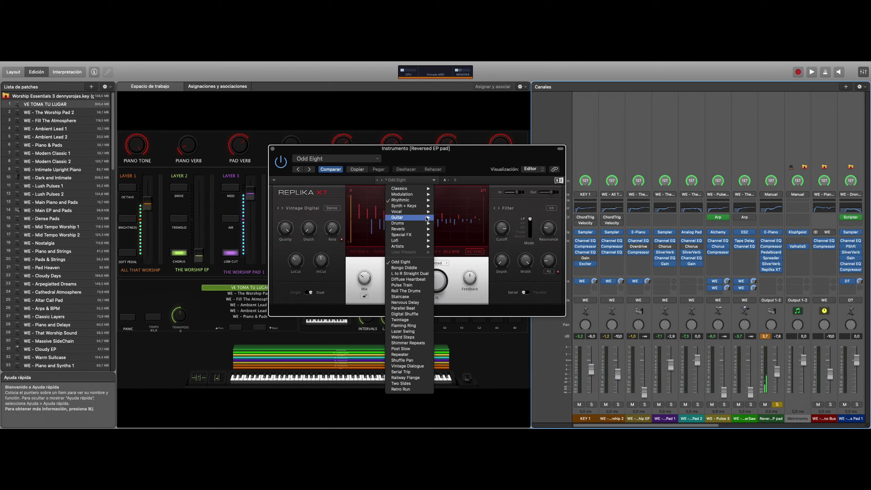
pyautogui.moveTo(420, 204)
pyautogui.click(460, 251)
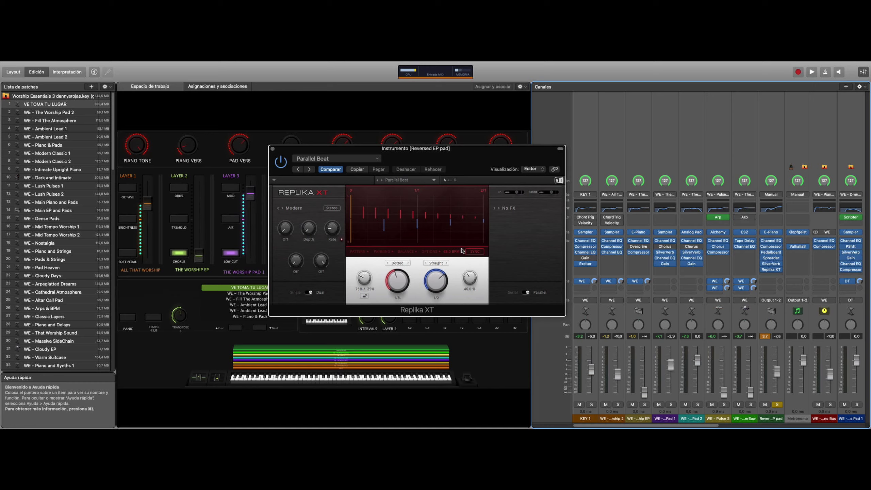
# Load the Rhodes On The Water preset from Replika XT's Synth + Keys category.
pyautogui.click(434, 179)
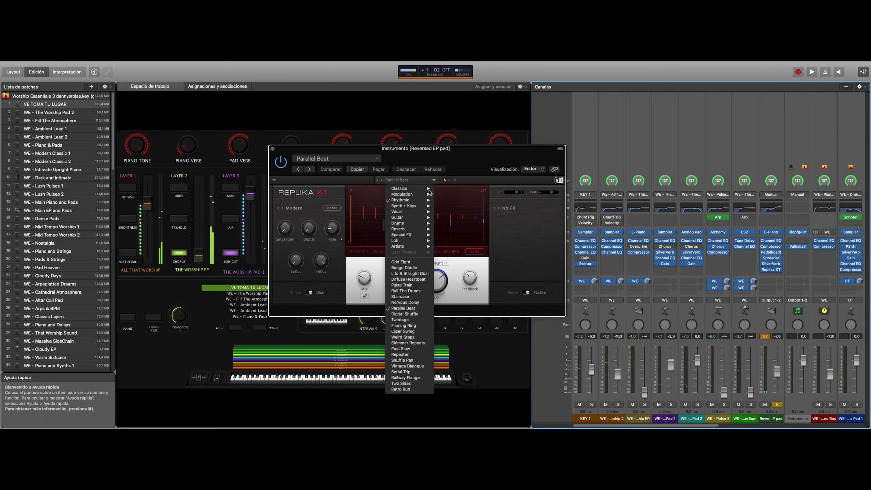
pyautogui.moveTo(400, 200)
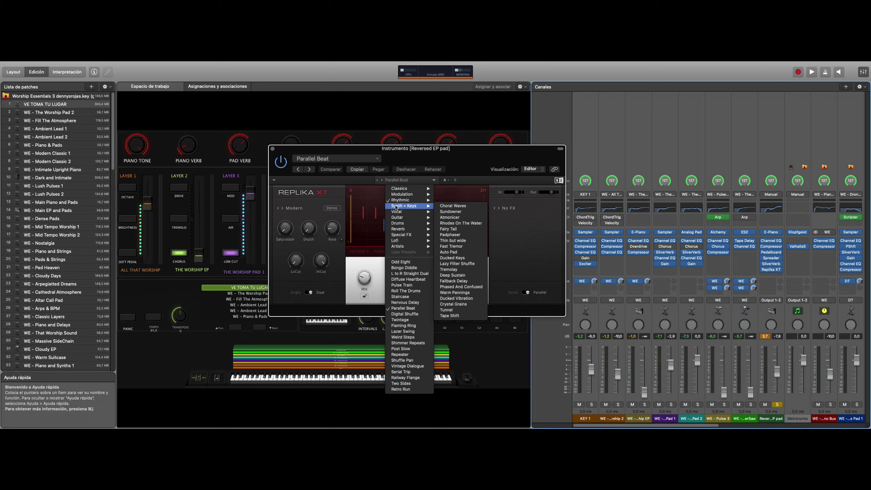
pyautogui.click(459, 223)
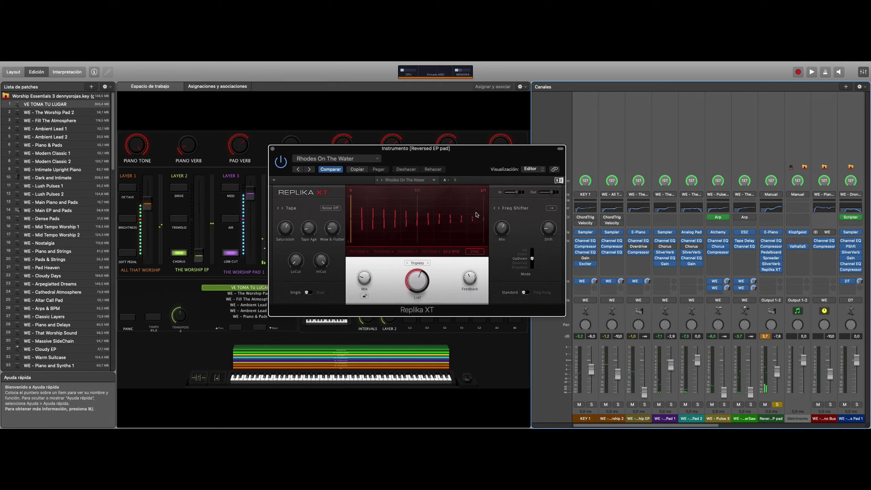
# Load the Soft Clouds preset from Replika XT's Reverb category.
pyautogui.click(434, 181)
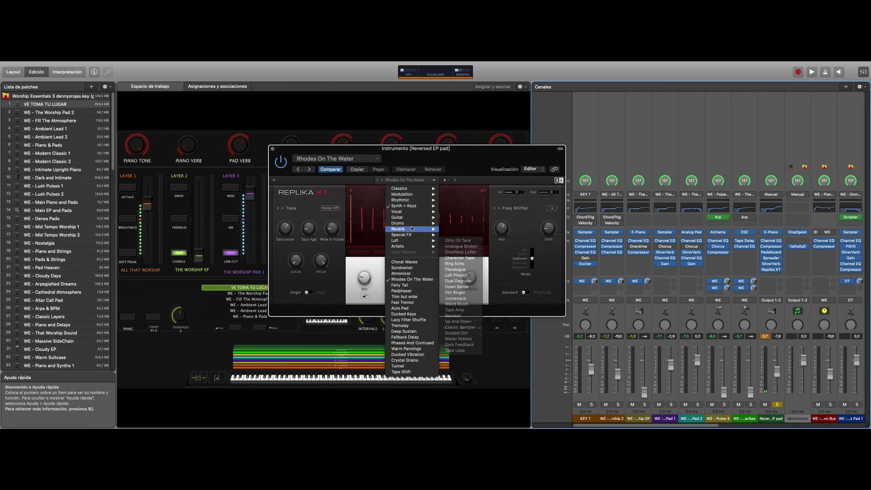
pyautogui.moveTo(412, 228)
pyautogui.click(457, 240)
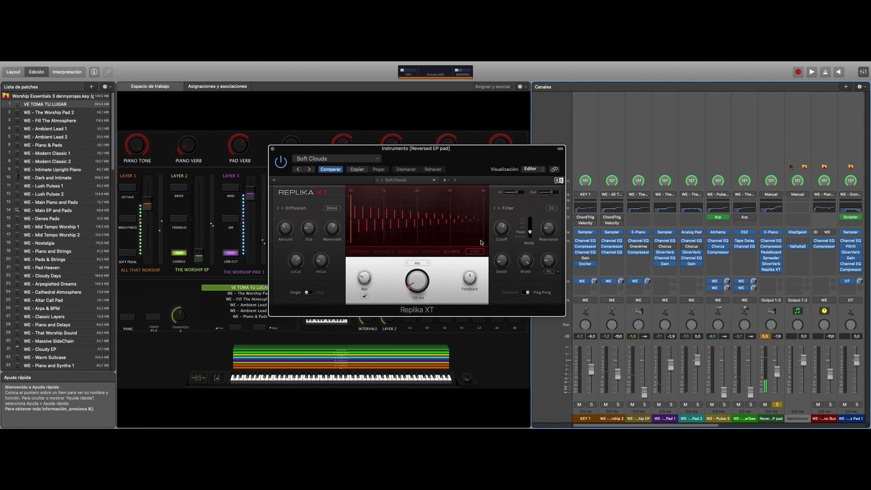
# Close the Replika XT window and insert FabFilter Pro-Q 3 in the next free effect slot of the Reversed EP pad channel.
pyautogui.click(376, 159)
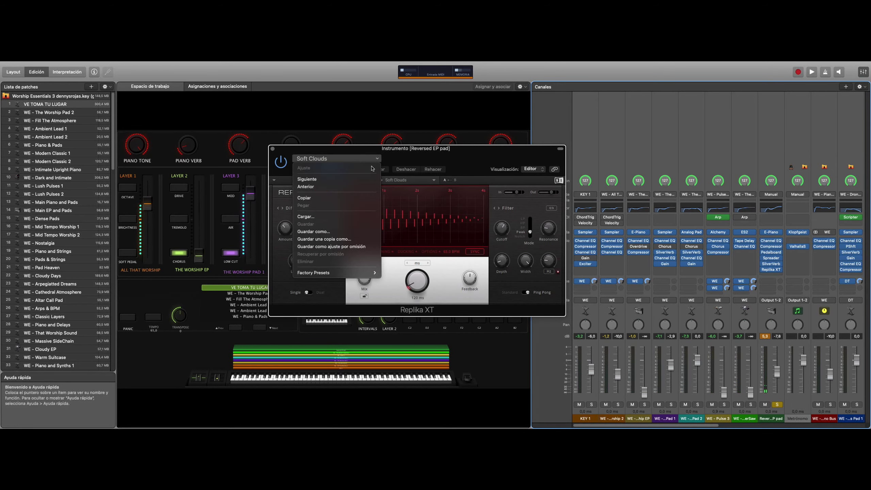
pyautogui.click(393, 156)
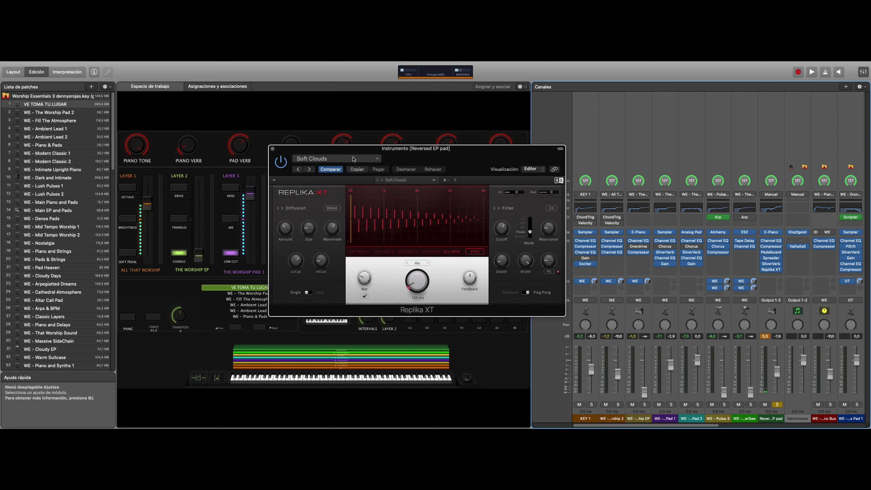
pyautogui.click(273, 150)
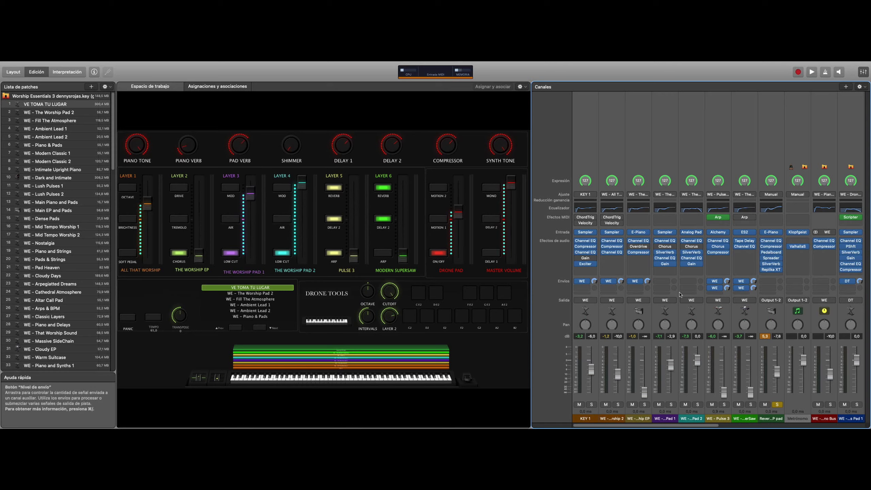
pyautogui.click(775, 277)
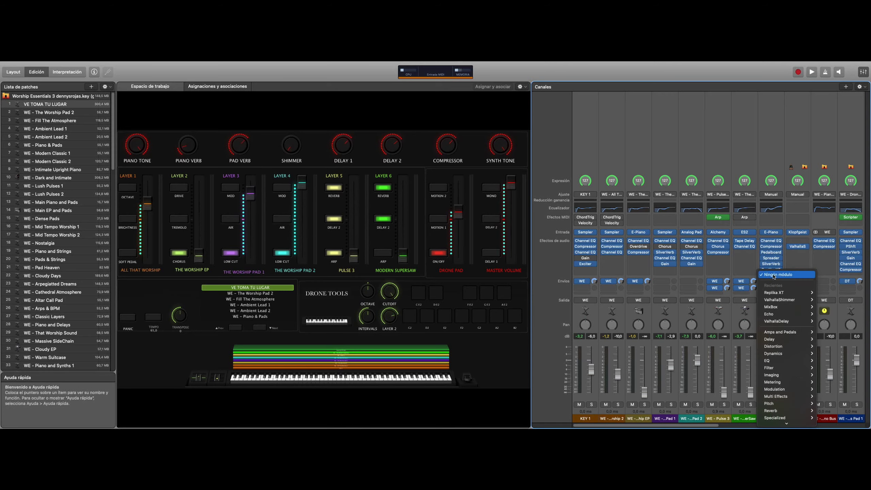
pyautogui.moveTo(775, 407)
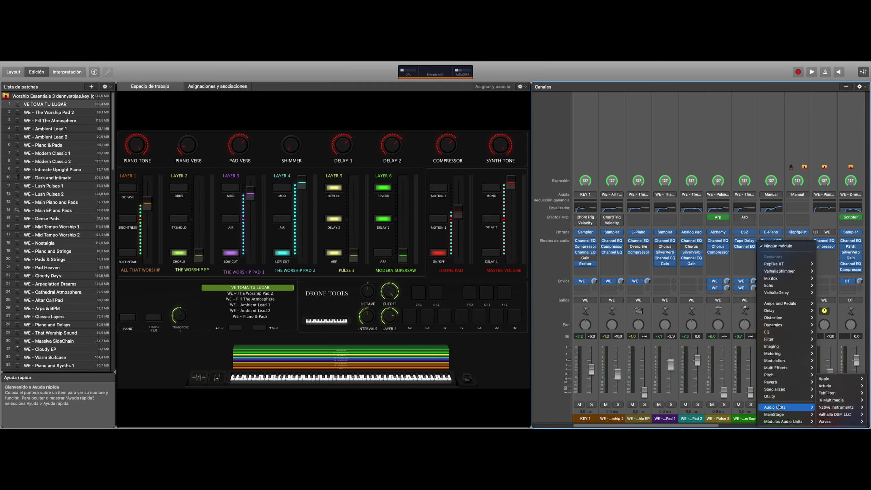
pyautogui.moveTo(835, 402)
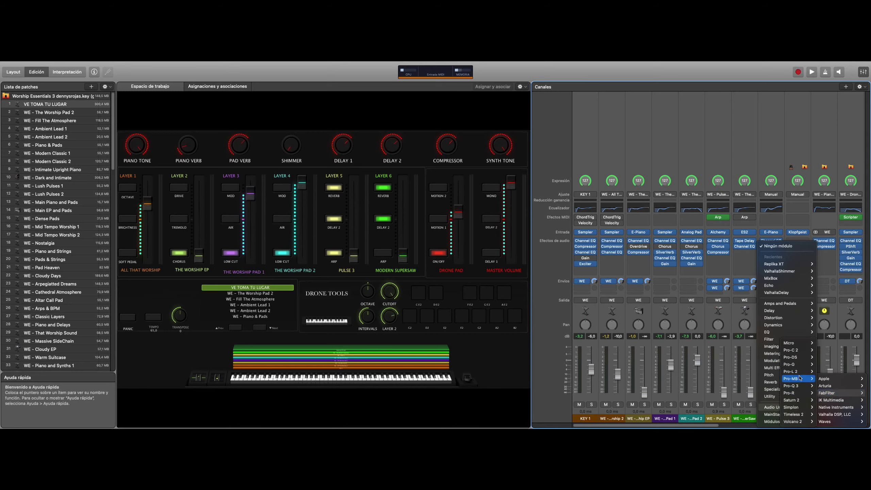
pyautogui.click(792, 386)
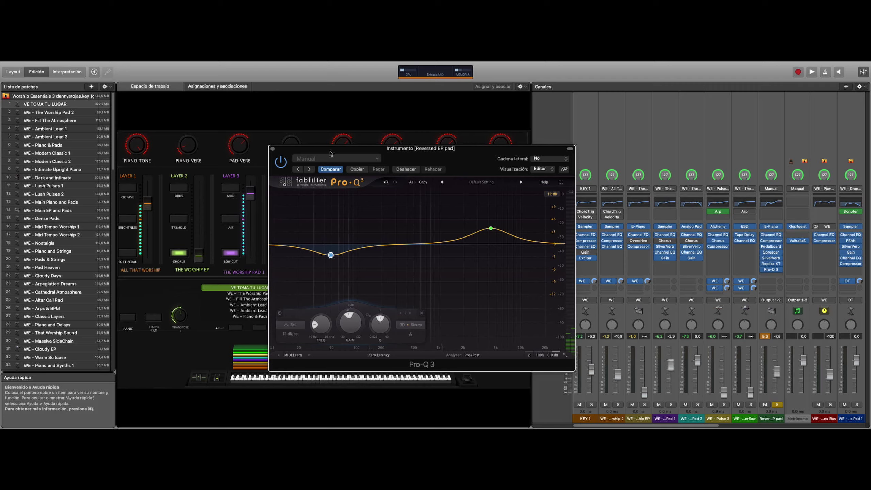
# Load the Vocal preset in Pro-Q 3.
pyautogui.click(500, 182)
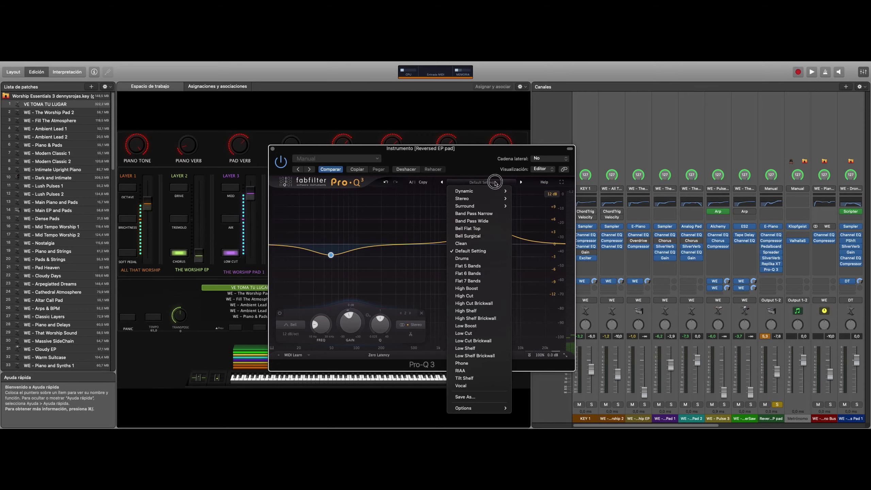
pyautogui.moveTo(489, 207)
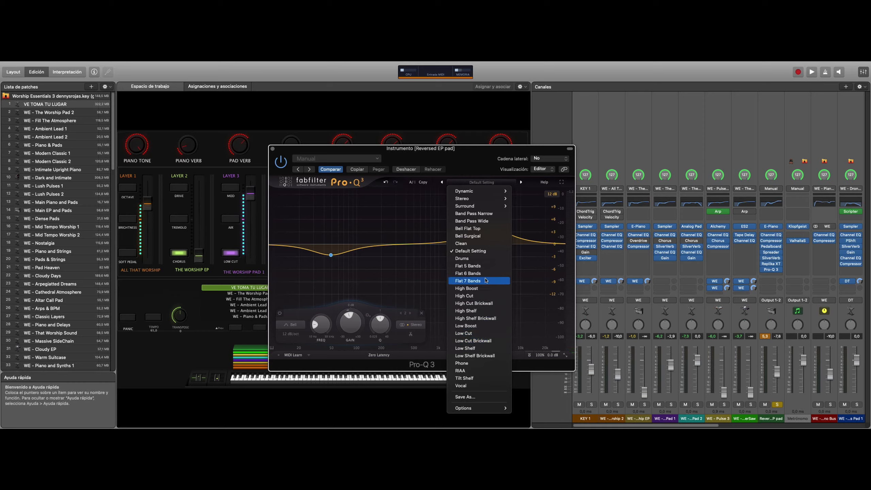
pyautogui.click(477, 386)
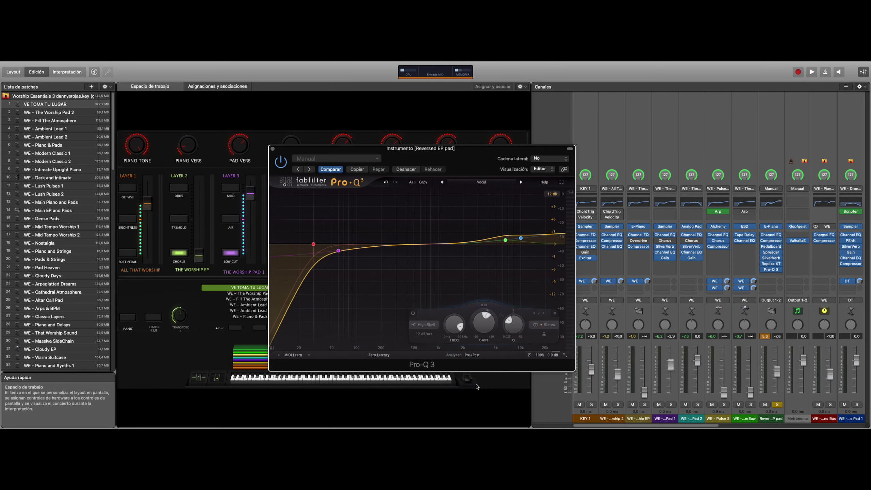
# Load the Drums preset in Pro-Q 3 and close the plug-in window.
pyautogui.click(483, 182)
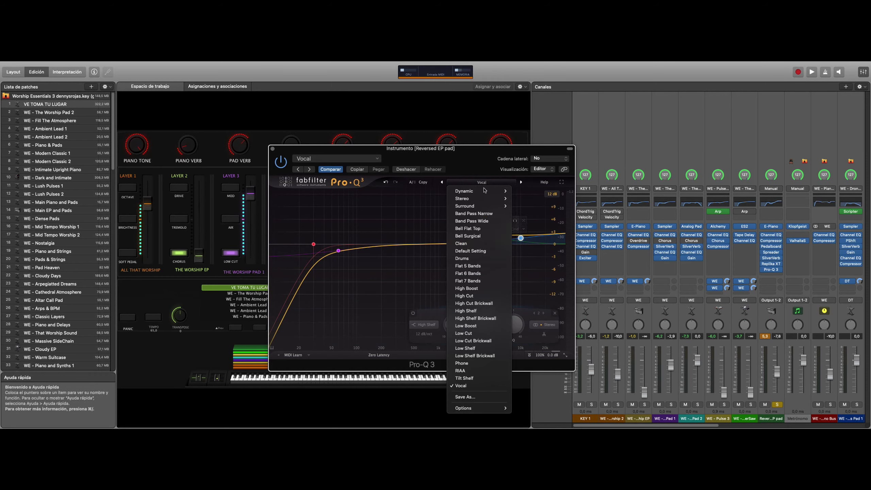
pyautogui.click(477, 263)
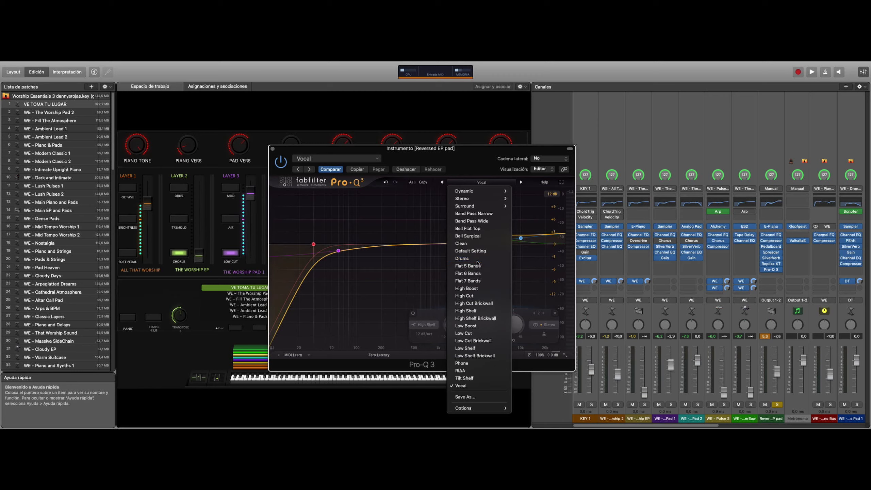
pyautogui.click(489, 181)
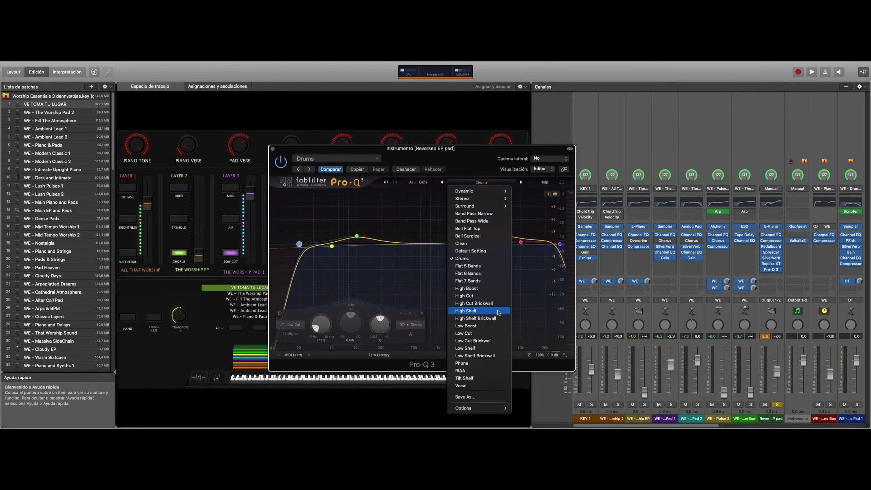
pyautogui.click(405, 163)
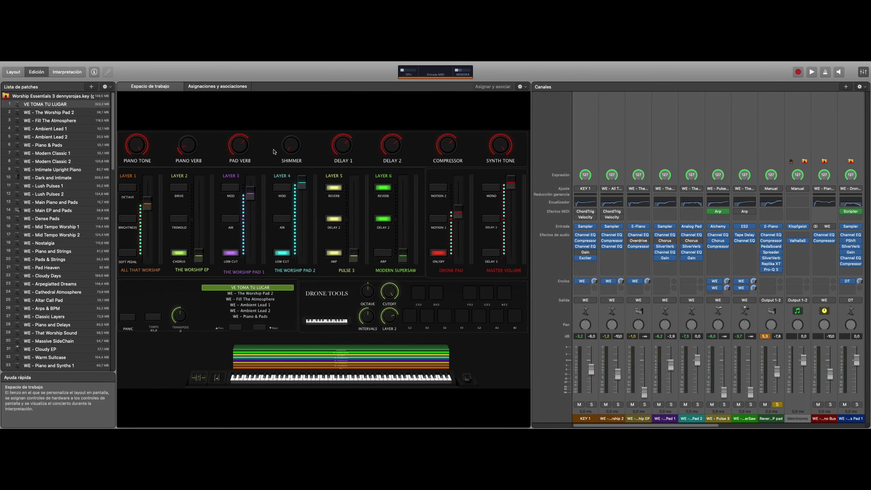
pyautogui.click(273, 150)
# Insert FabFilter Pro-C 2 in stereo after Pro-Q 3 on the Reversed EP pad channel.
pyautogui.click(776, 275)
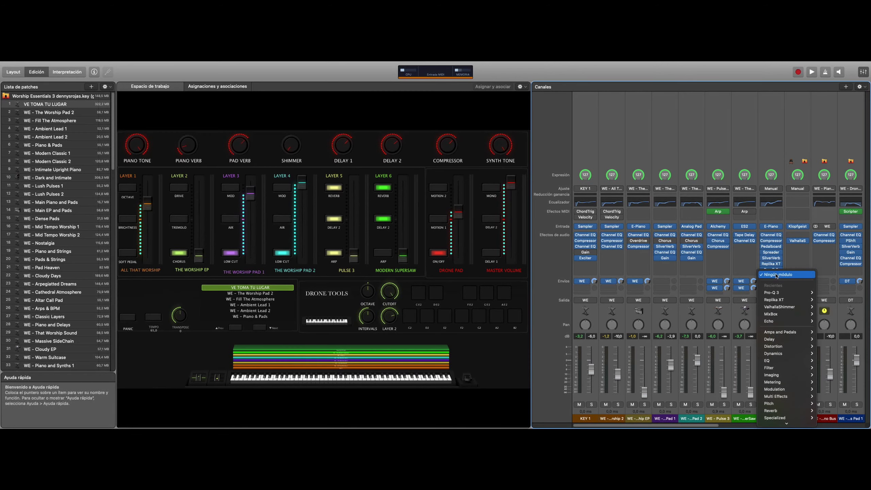
pyautogui.moveTo(807, 423)
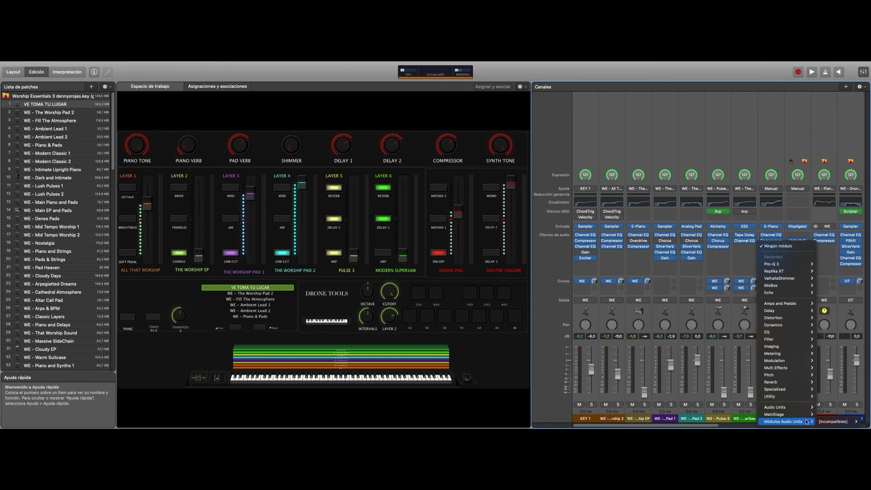
pyautogui.moveTo(803, 407)
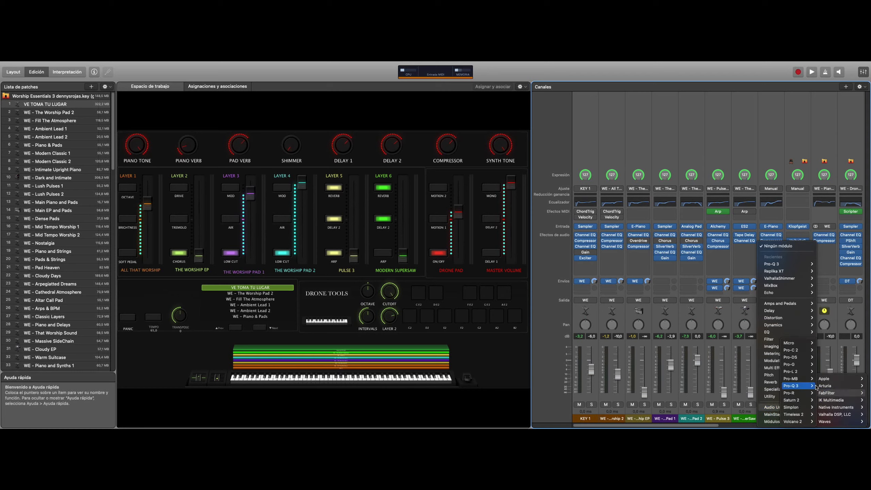
pyautogui.moveTo(806, 354)
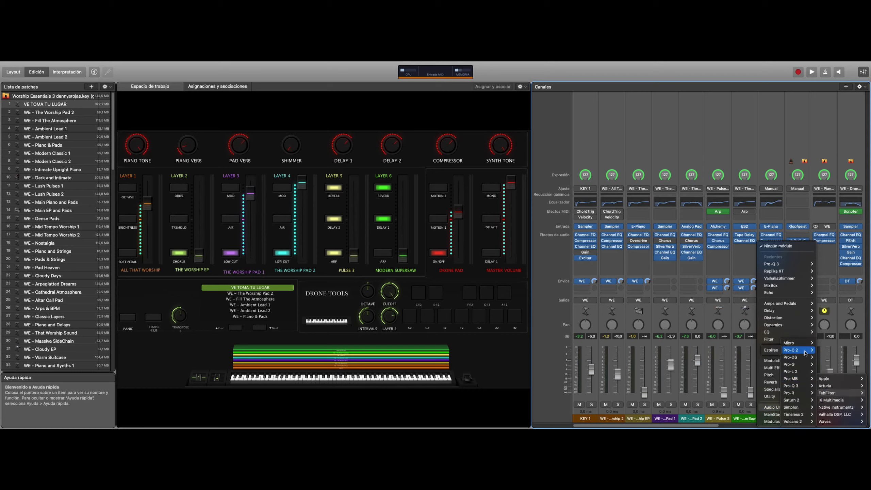
pyautogui.click(772, 350)
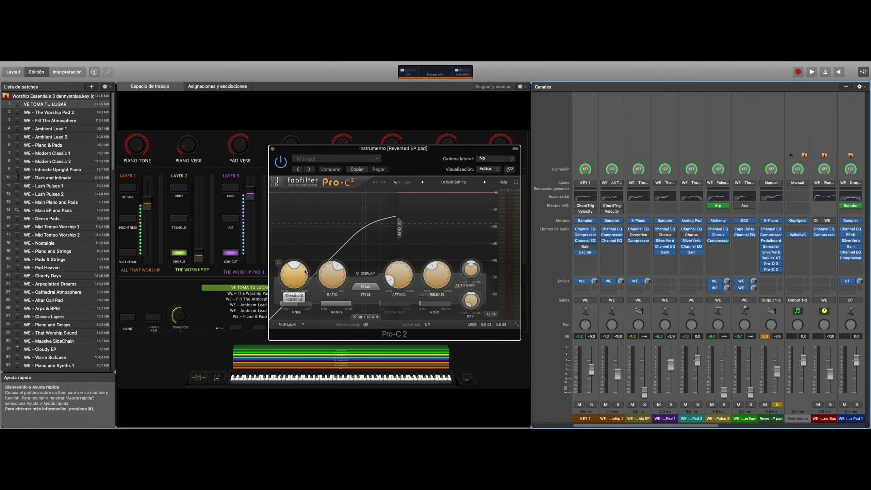
# Raise the Pro-C 2 threshold to about -9.7 dB and close the plug-in window.
pyautogui.moveTo(310, 268); pyautogui.dragTo(269, 273)
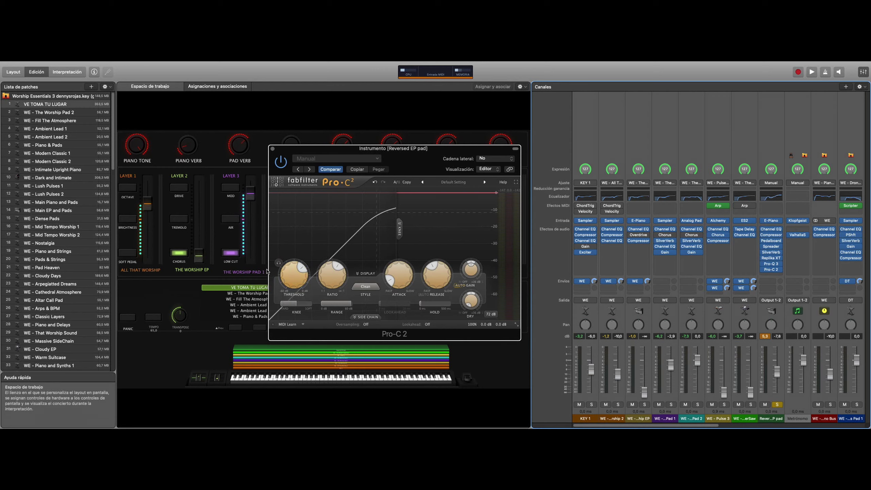
pyautogui.moveTo(338, 280); pyautogui.dragTo(345, 286)
pyautogui.moveTo(291, 269); pyautogui.dragTo(290, 272)
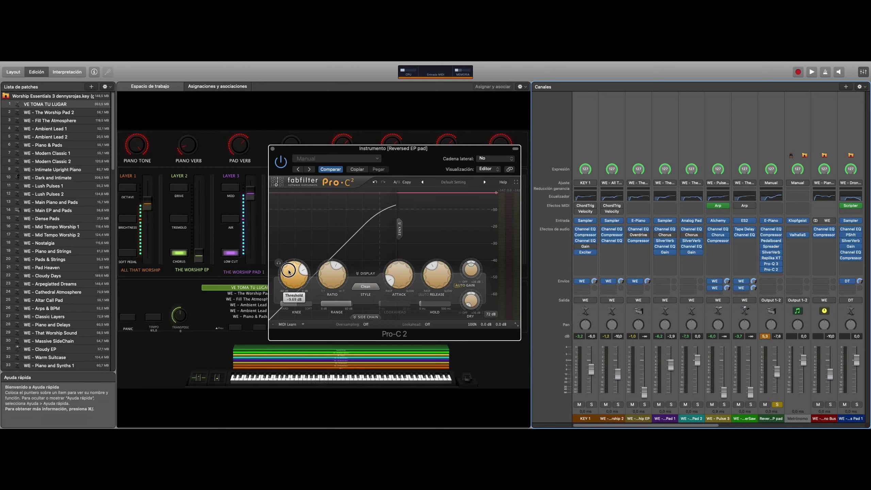
pyautogui.click(273, 150)
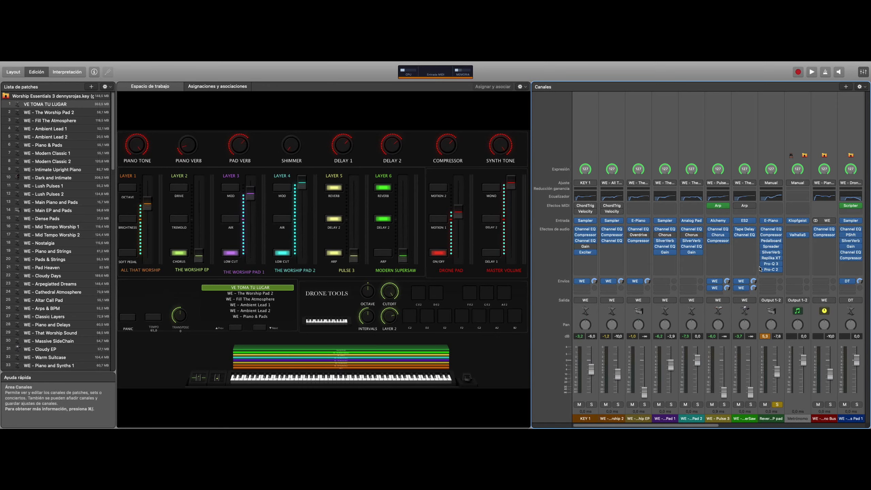
# Insert FabFilter Pro-R in stereo after Pro-C 2 on the Reversed EP pad channel and lower its reverb mix.
pyautogui.click(769, 276)
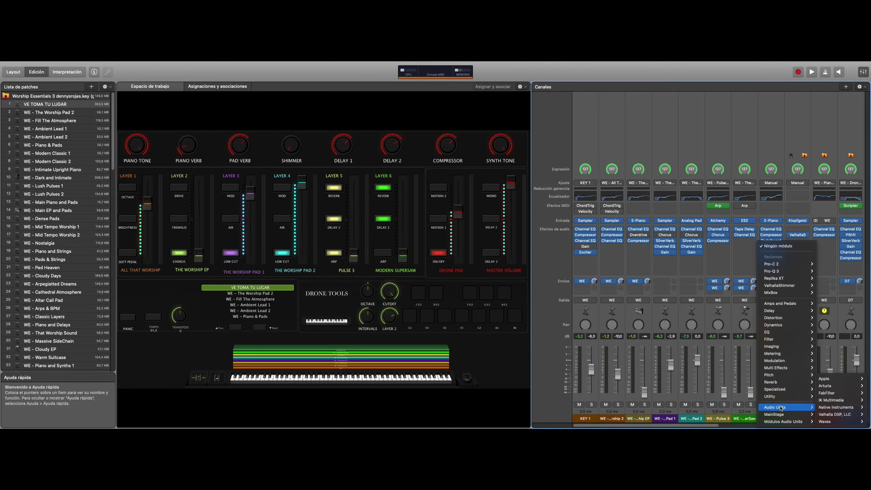
pyautogui.moveTo(833, 394)
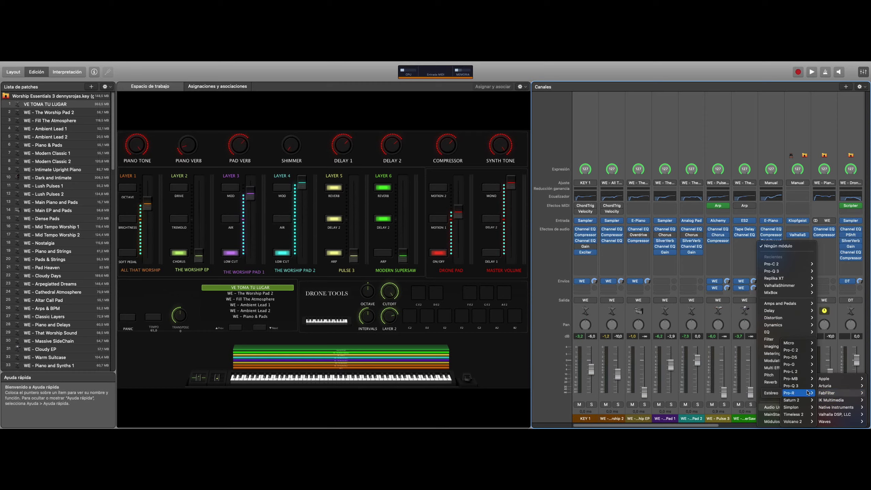
pyautogui.click(771, 393)
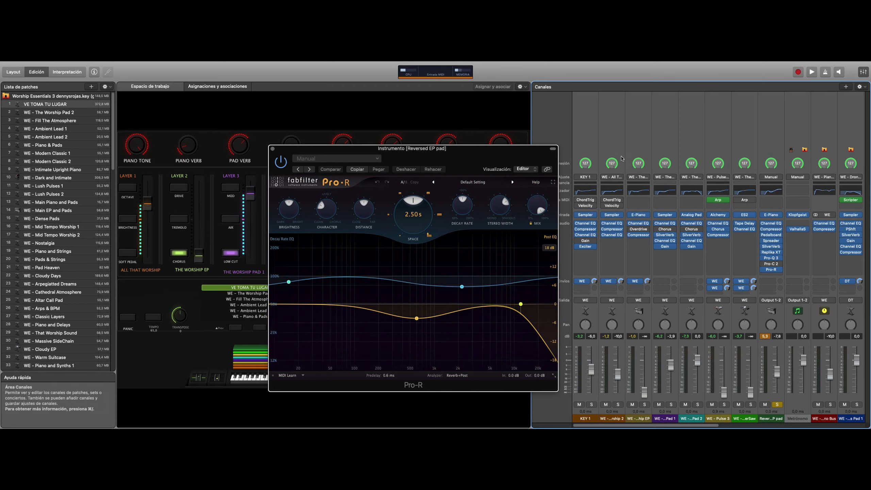
pyautogui.moveTo(545, 210); pyautogui.dragTo(549, 256)
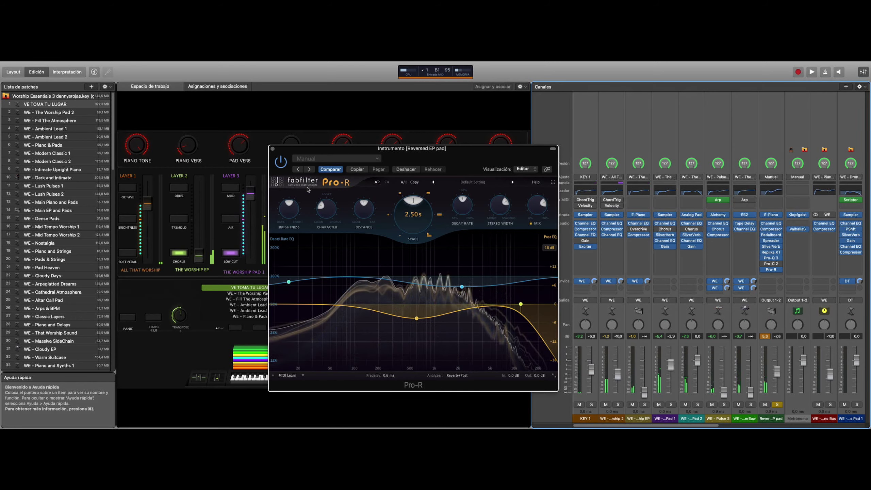
# Turn off solo on the Reversed EP pad channel and move the Pro-R effect to the Output 1-2 channel.
pyautogui.click(777, 405)
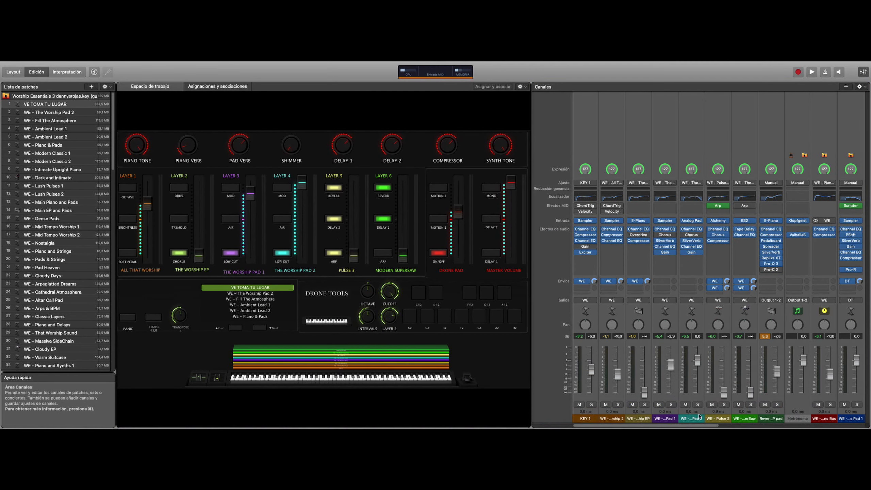
pyautogui.moveTo(693, 425); pyautogui.dragTo(829, 425)
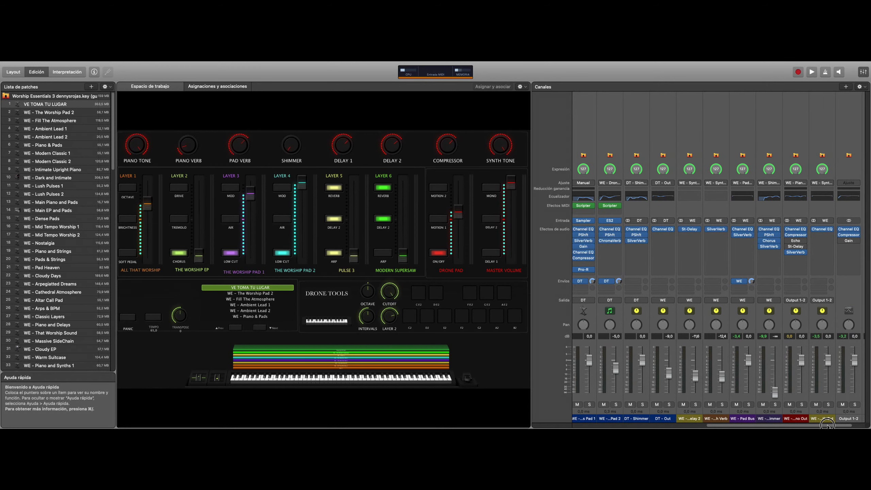
pyautogui.click(585, 270)
pyautogui.moveTo(584, 270); pyautogui.dragTo(852, 259)
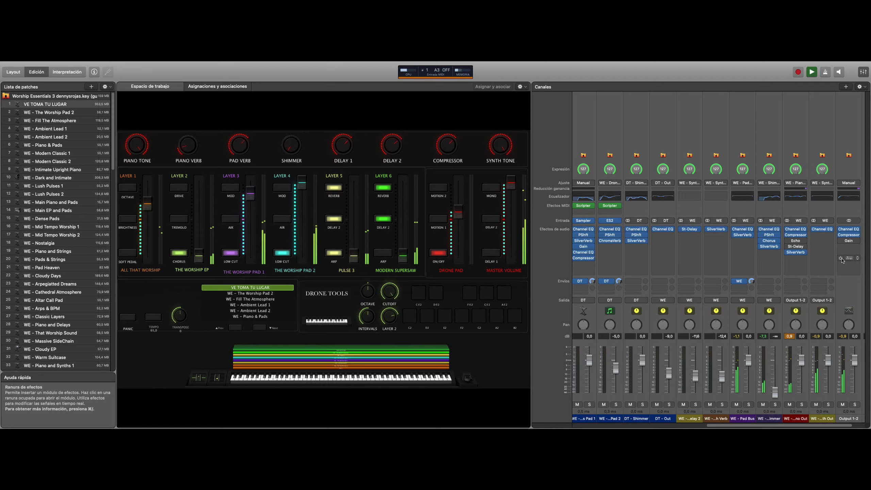
# Insert ValhallaShimmer after Pro-R on the Output 1-2 channel and set its mix to 0.20.
pyautogui.click(838, 281)
pyautogui.moveTo(837, 421)
pyautogui.moveTo(759, 422)
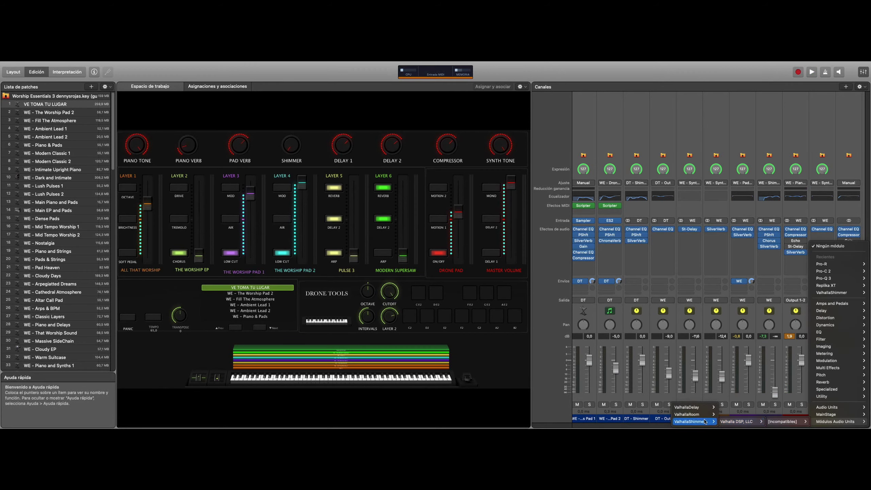
pyautogui.click(690, 421)
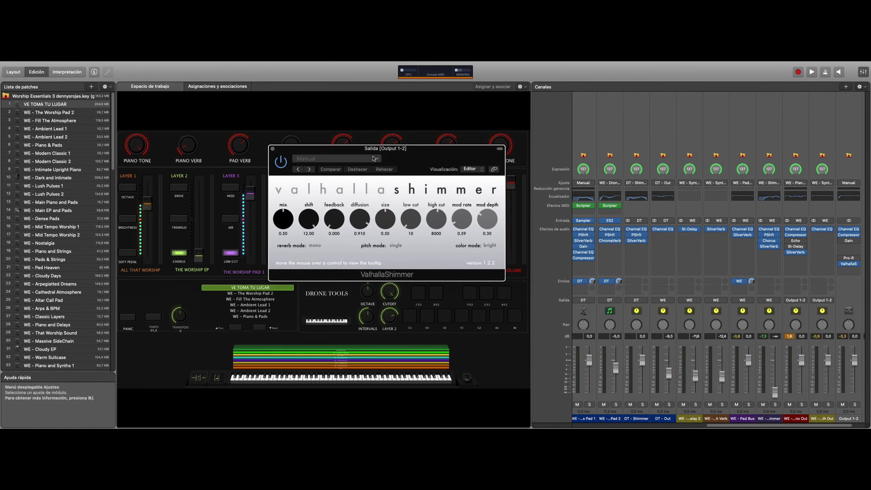
pyautogui.moveTo(407, 152); pyautogui.dragTo(651, 125)
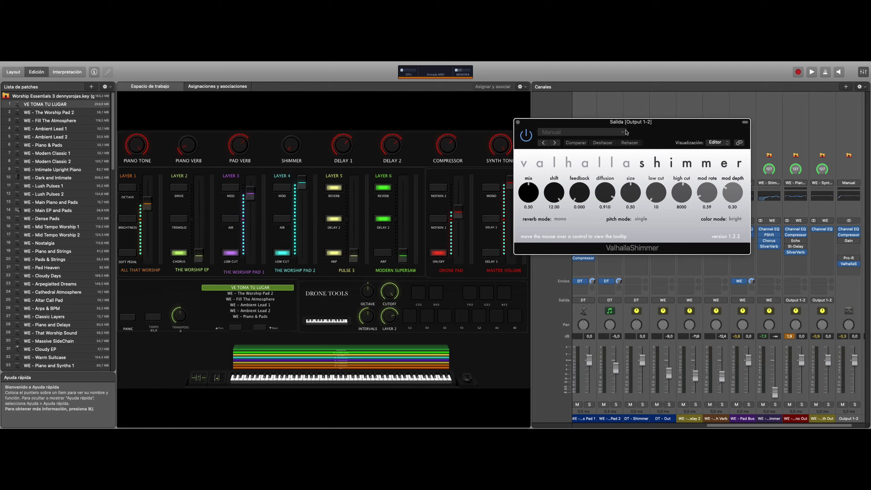
pyautogui.moveTo(522, 194); pyautogui.dragTo(520, 210)
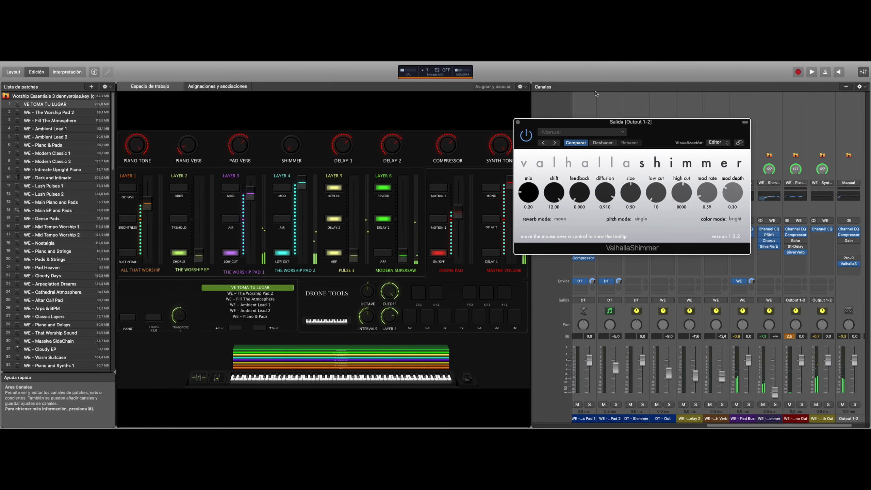
# Load the OctaveUpDown preset in ValhallaShimmer on the Output 1-2 channel, close its window and bypass the effect.
pyautogui.click(603, 136)
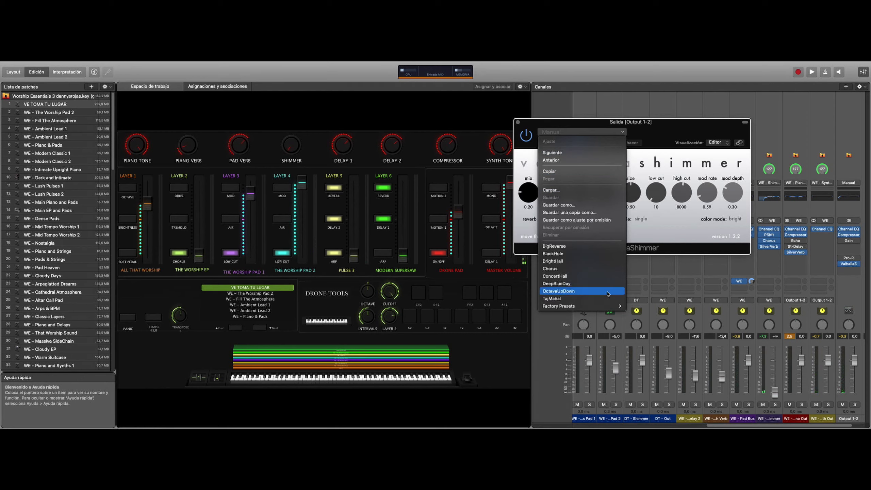
pyautogui.click(583, 291)
pyautogui.click(528, 227)
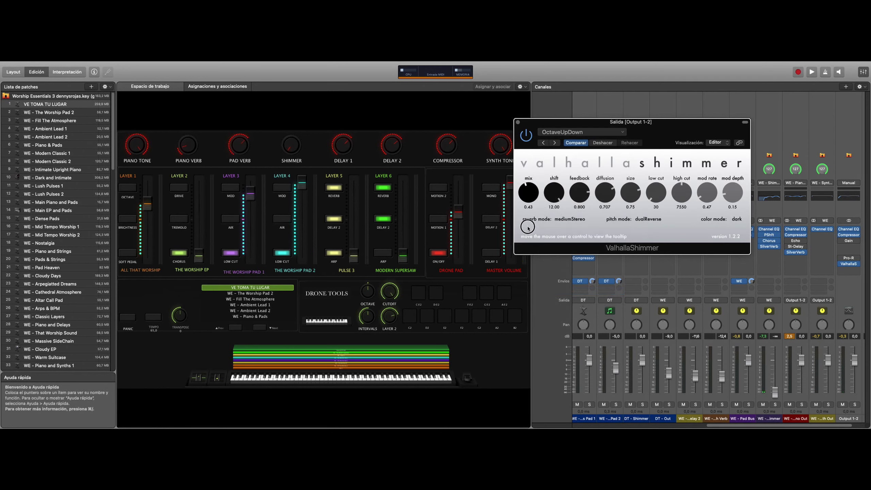
pyautogui.moveTo(528, 228); pyautogui.dragTo(529, 236)
pyautogui.click(518, 122)
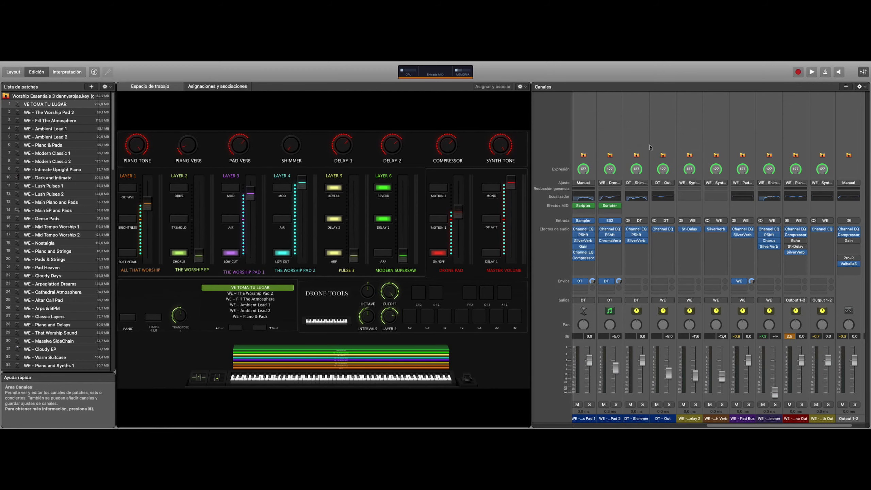
pyautogui.click(858, 263)
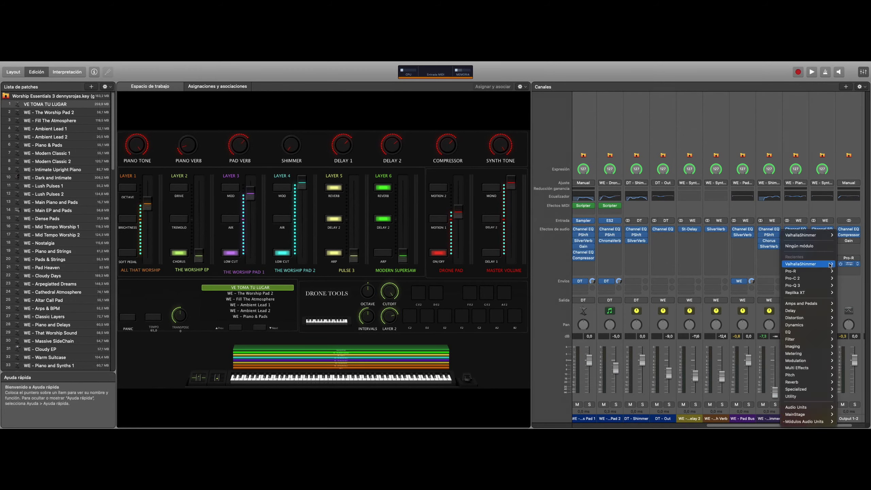
pyautogui.click(809, 246)
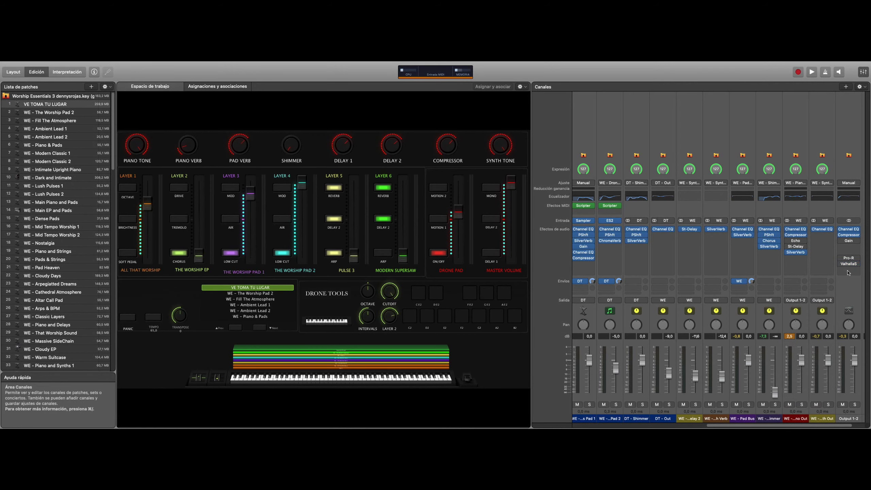
# Browse the Native Instruments, IK Multimedia and Arturia Audio Units effects for the empty slot after ValhallaShimmer on the Output 1-2 channel.
pyautogui.click(847, 264)
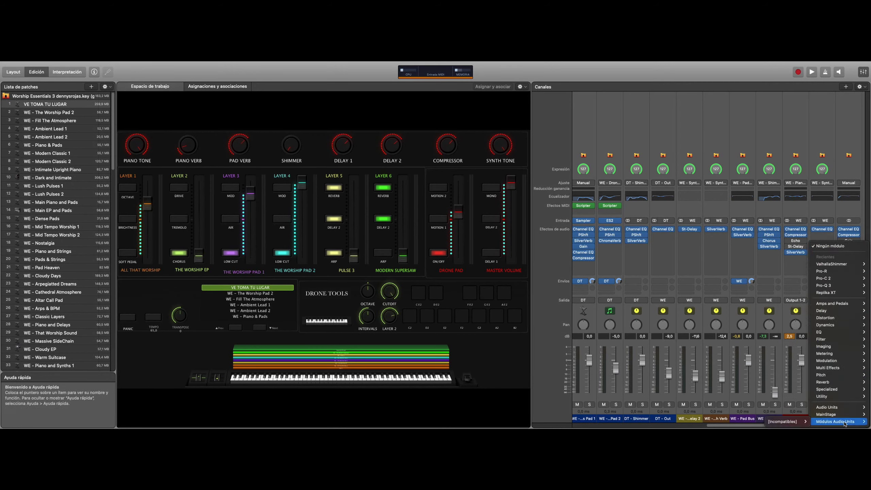
pyautogui.moveTo(827, 411)
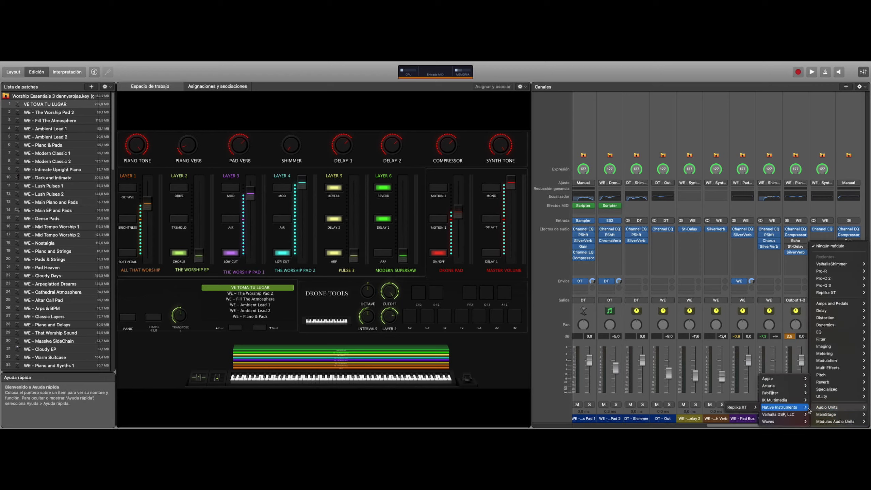
pyautogui.moveTo(796, 402)
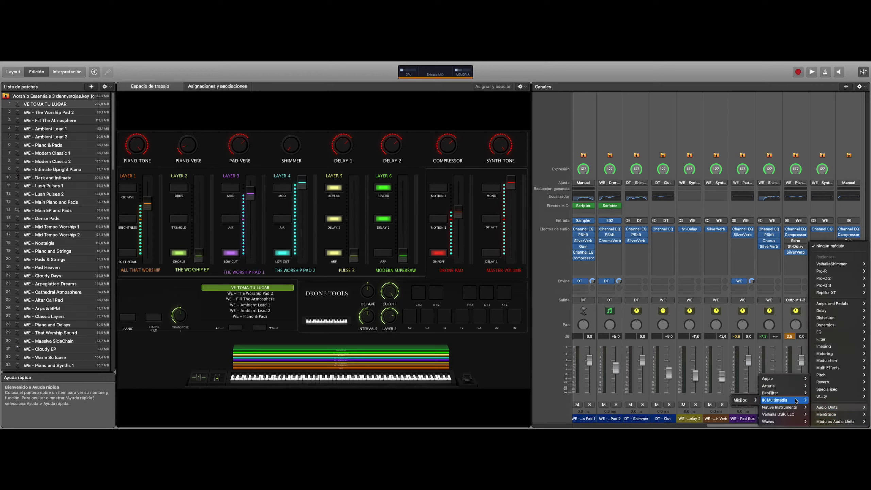
pyautogui.moveTo(789, 387)
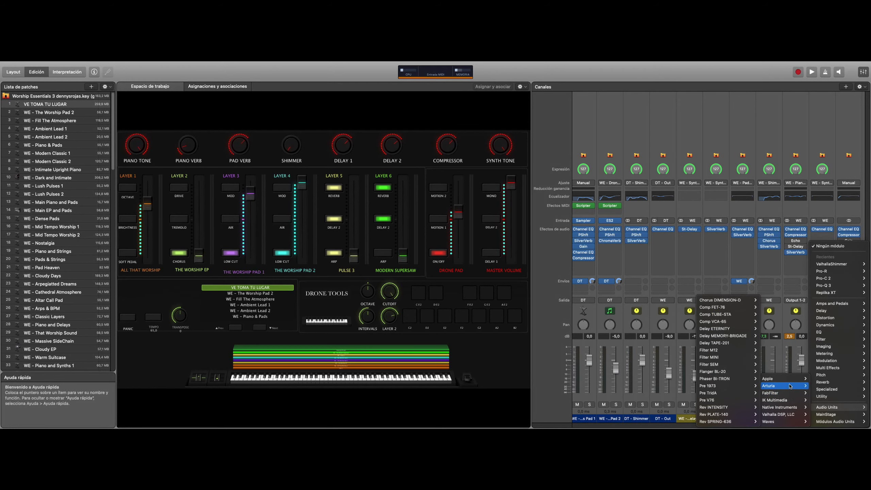